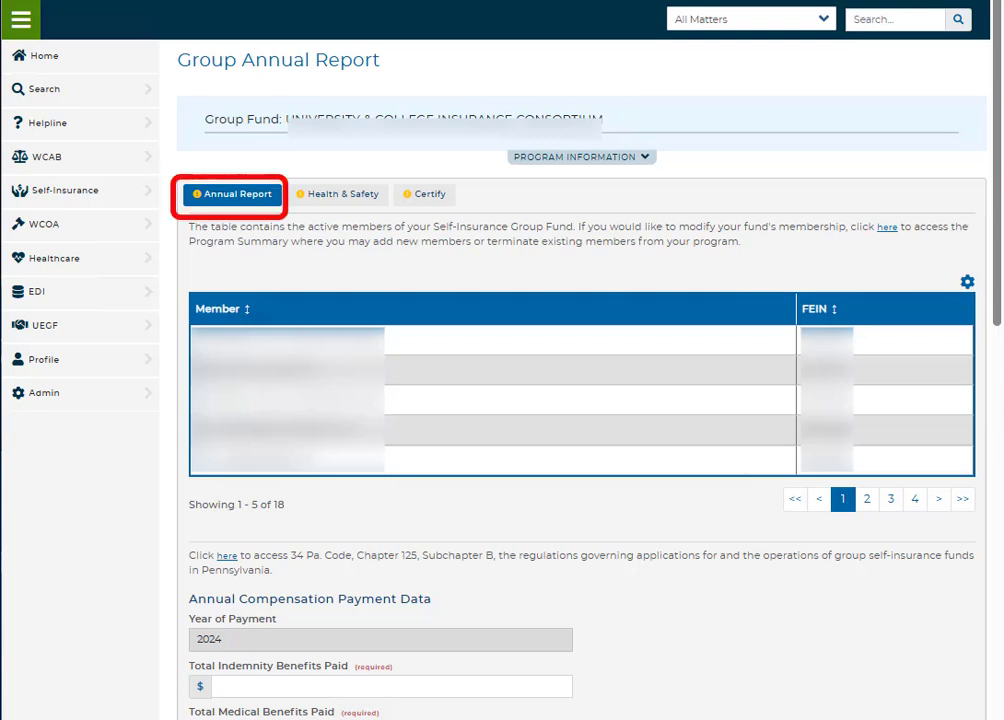
Enter 5,000 as the total indemnity benefits paid and 12,000 as the total medical benefits paid for 2024.
scroll(752, 390, "down", 3)
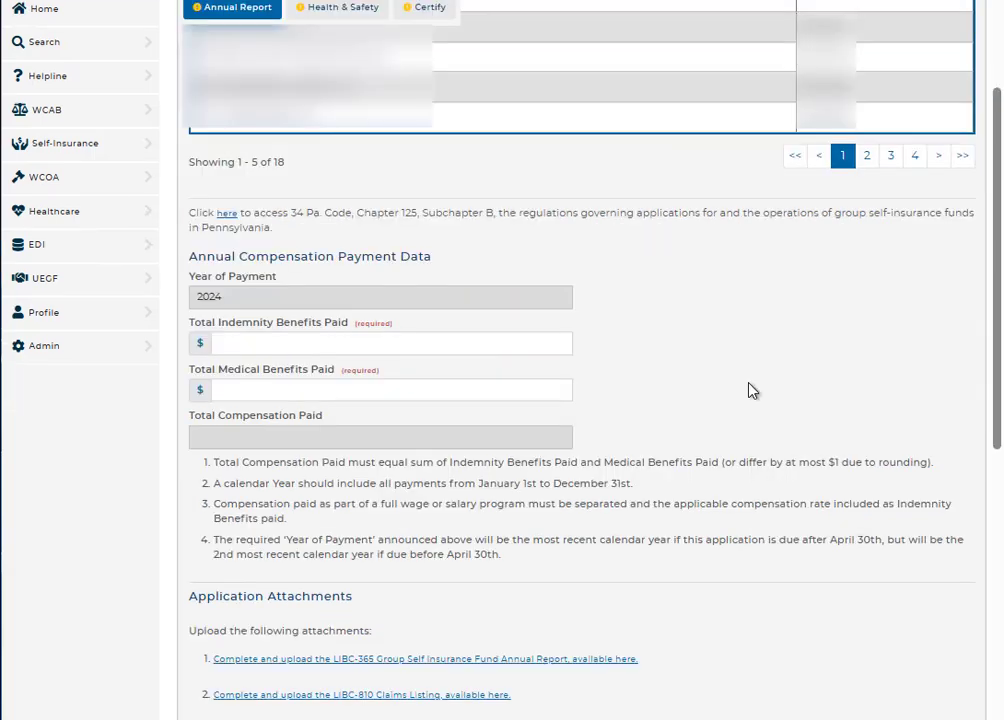
left_click(502, 343)
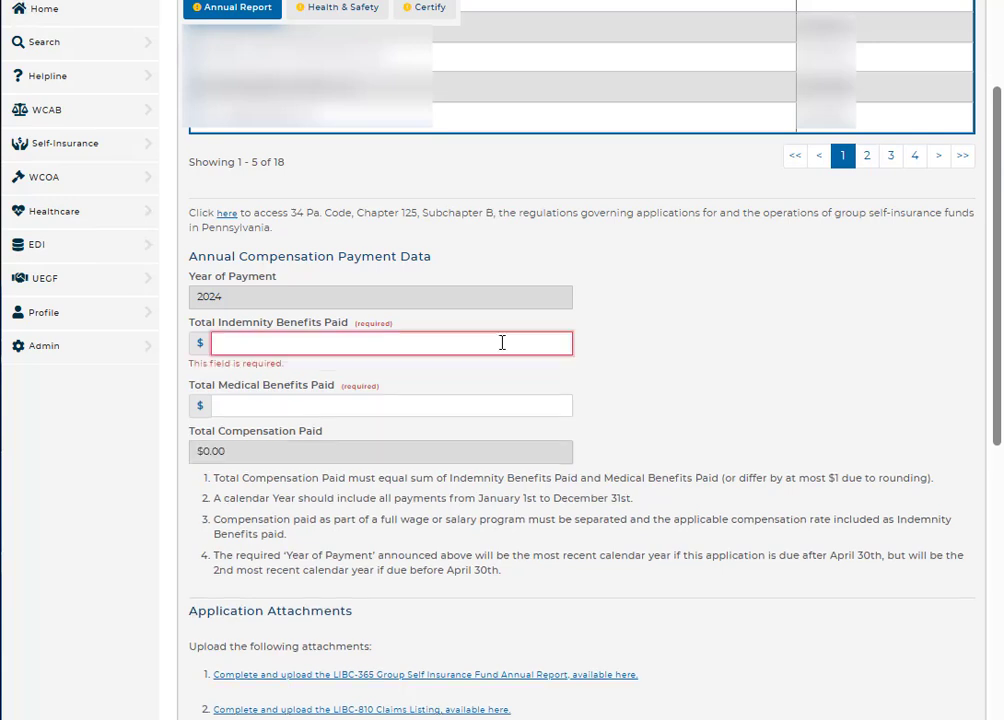
type("5")
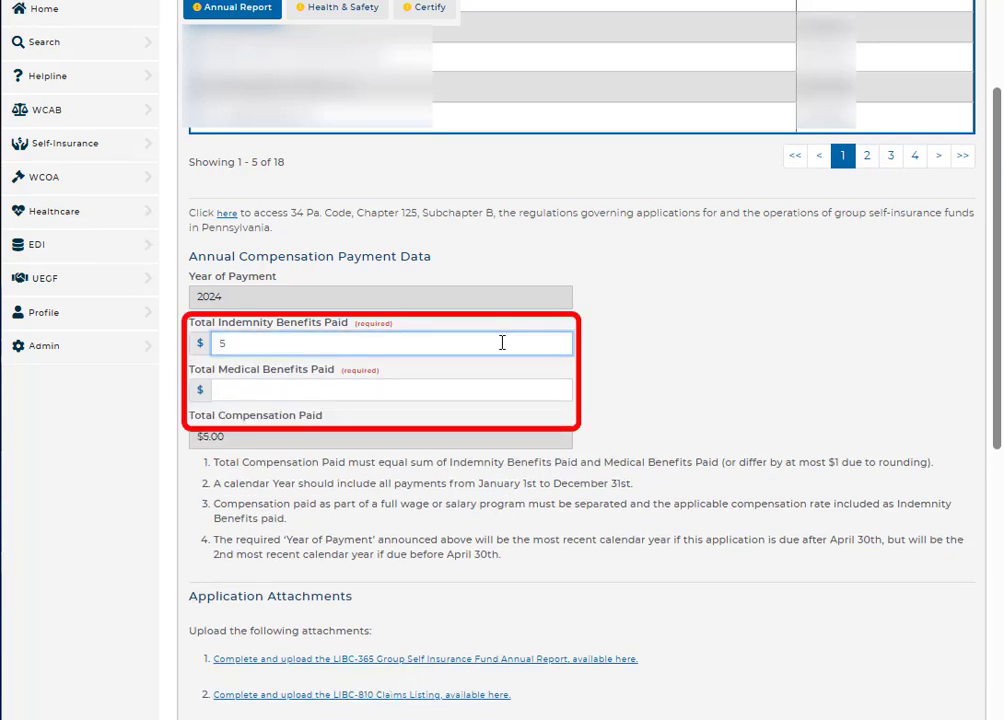
type(",000")
left_click(447, 389)
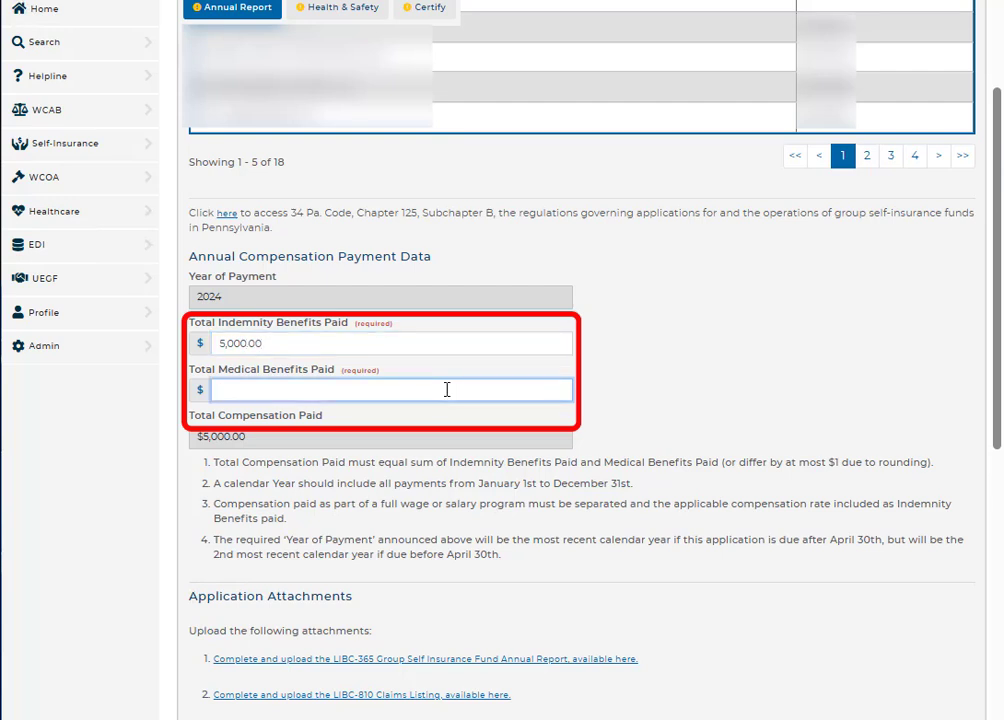
type("12,000")
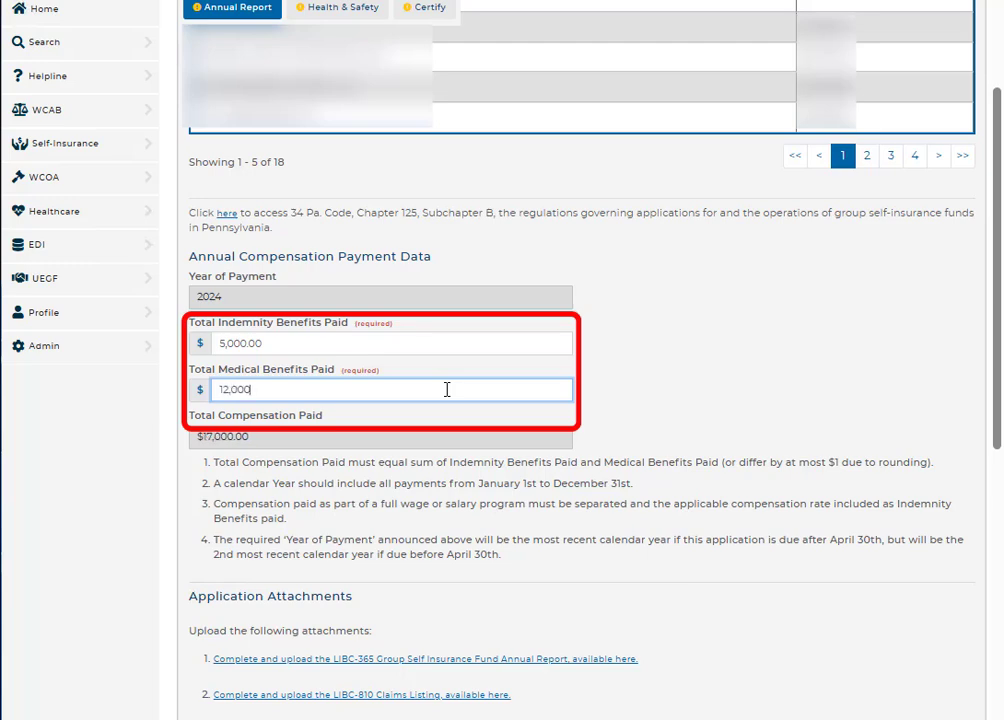
Upload the file Independent Actuarial report as an Actuarial Report attachment, and save the Annual Report section to continue to Health & Safety.
scroll(600, 399, "down", 5)
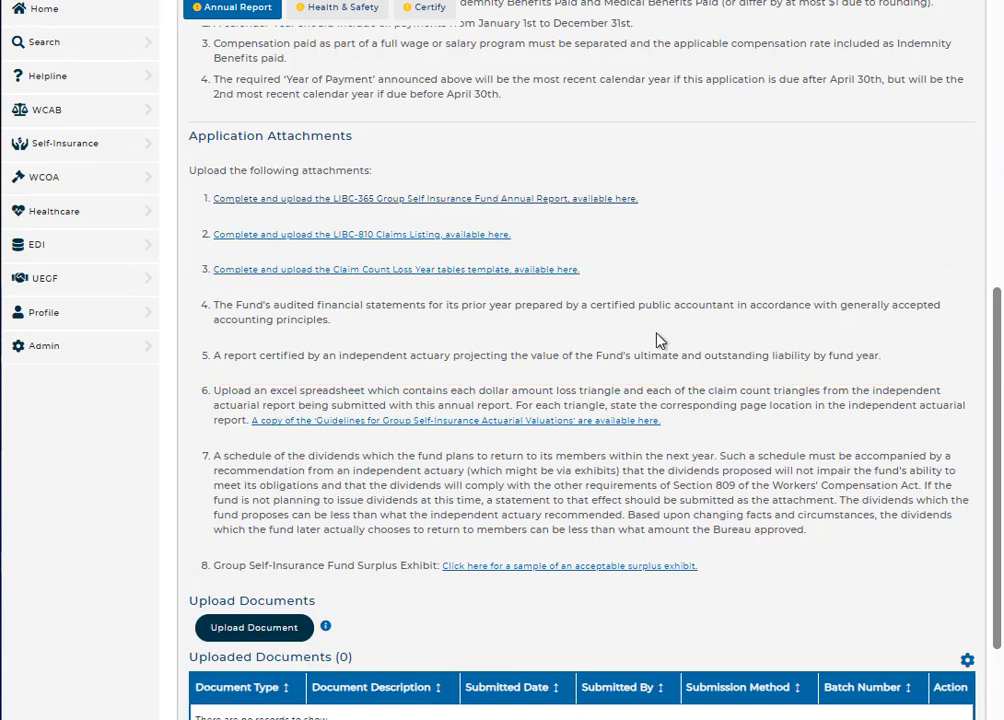
scroll(659, 340, "down", 3)
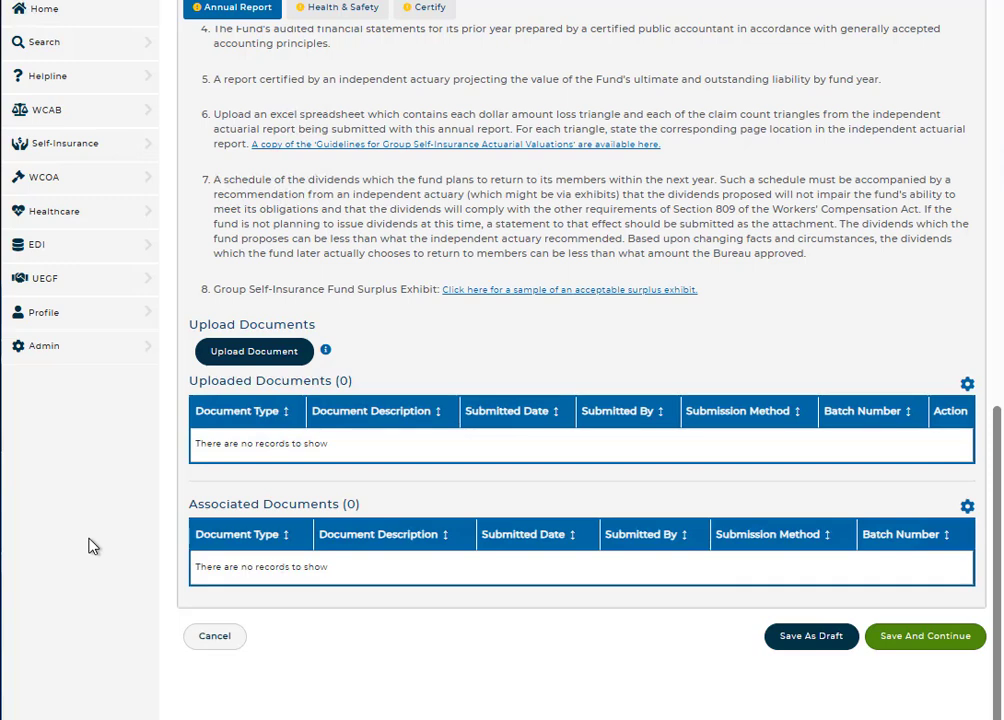
left_click(237, 354)
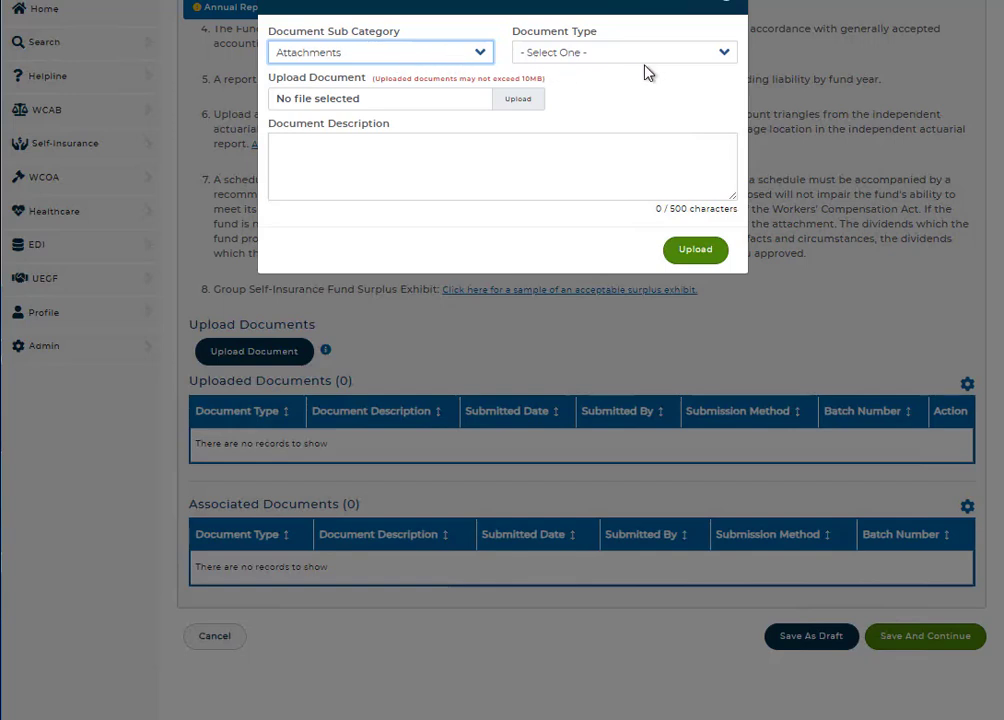
left_click(724, 55)
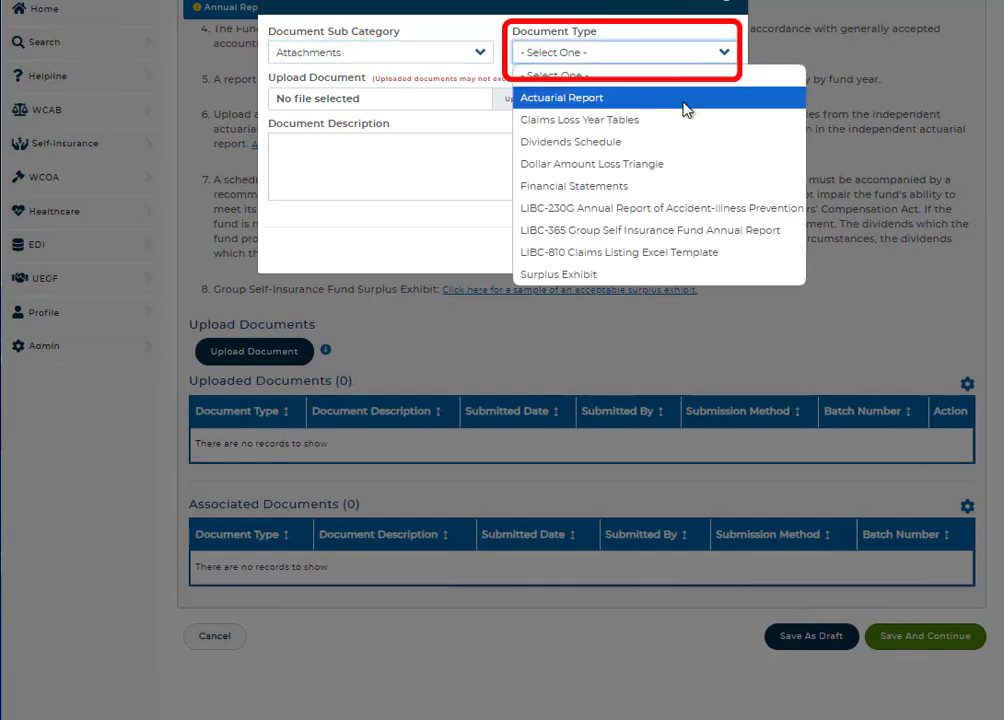
left_click(686, 100)
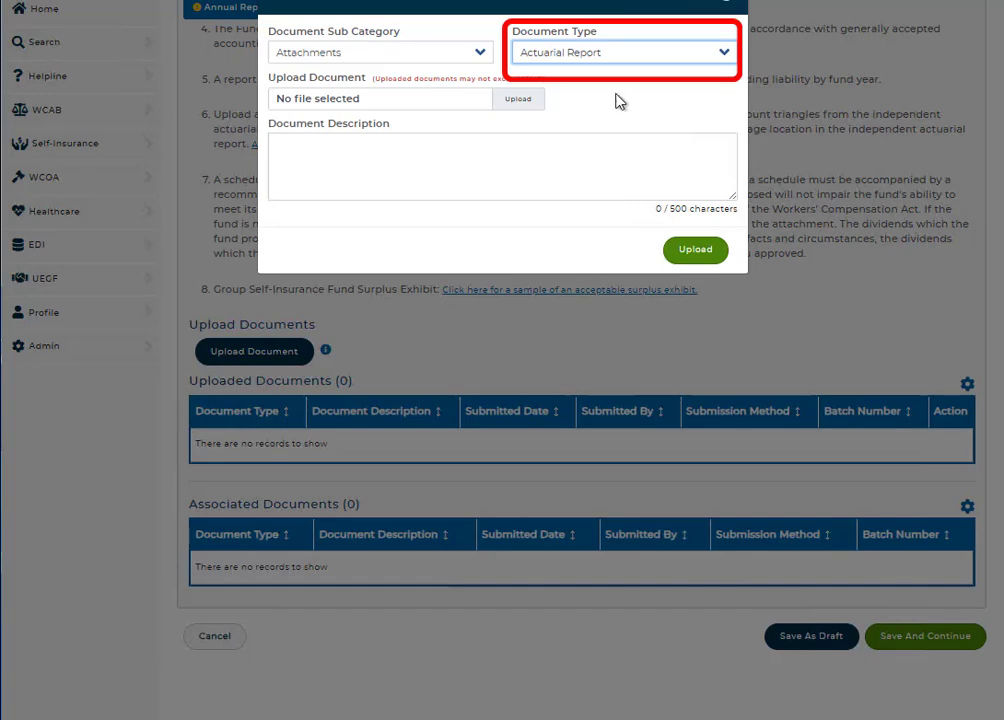
left_click(531, 104)
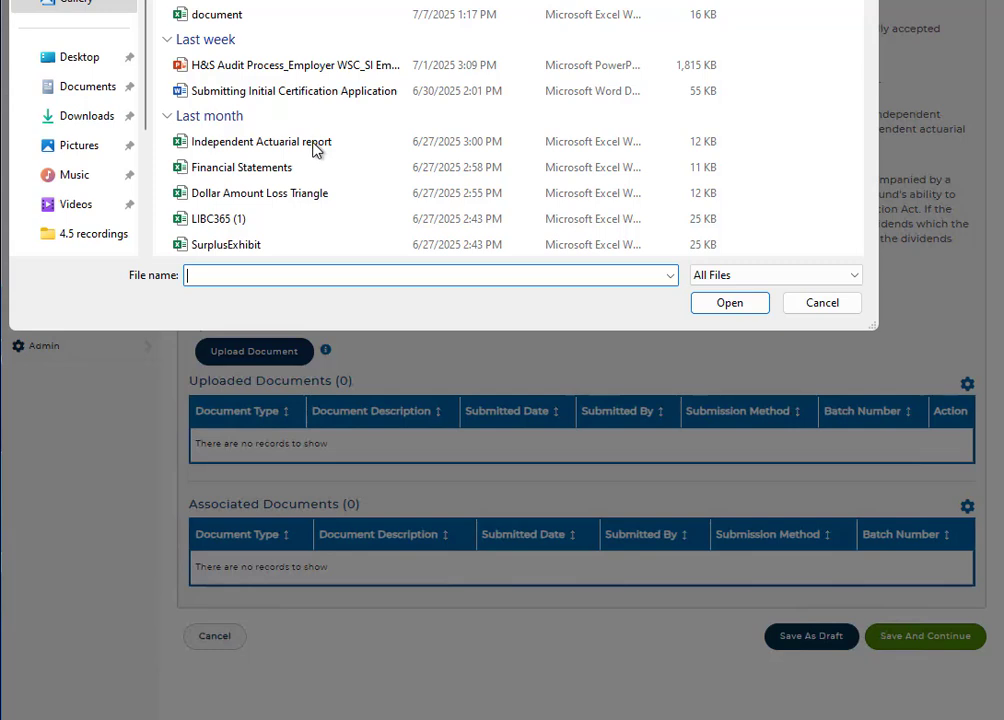
left_click(313, 145)
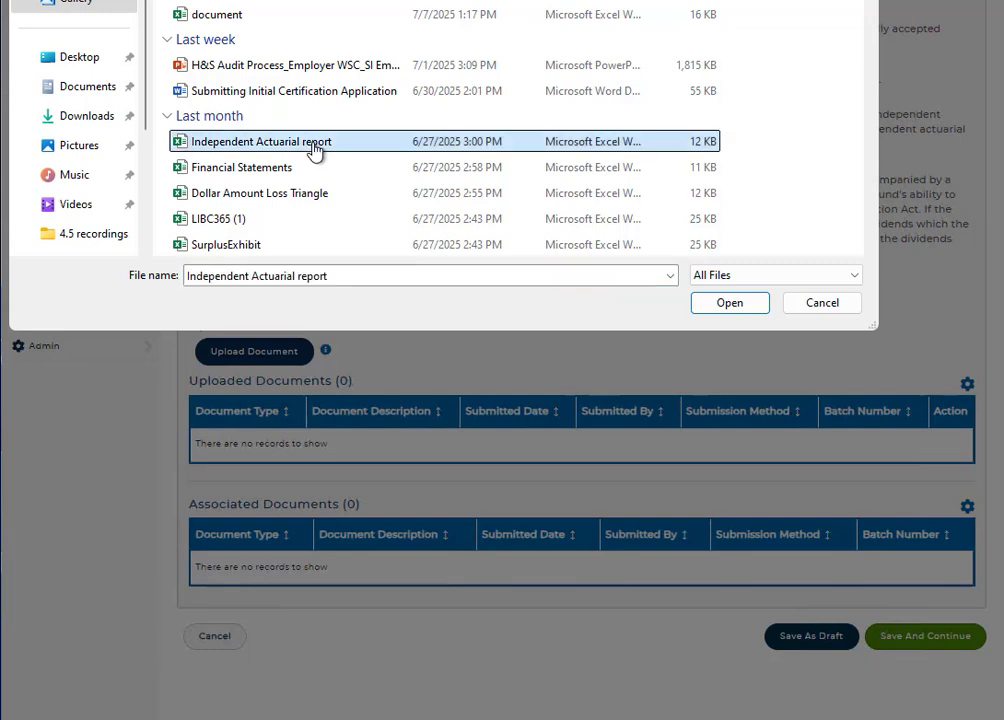
left_click(710, 307)
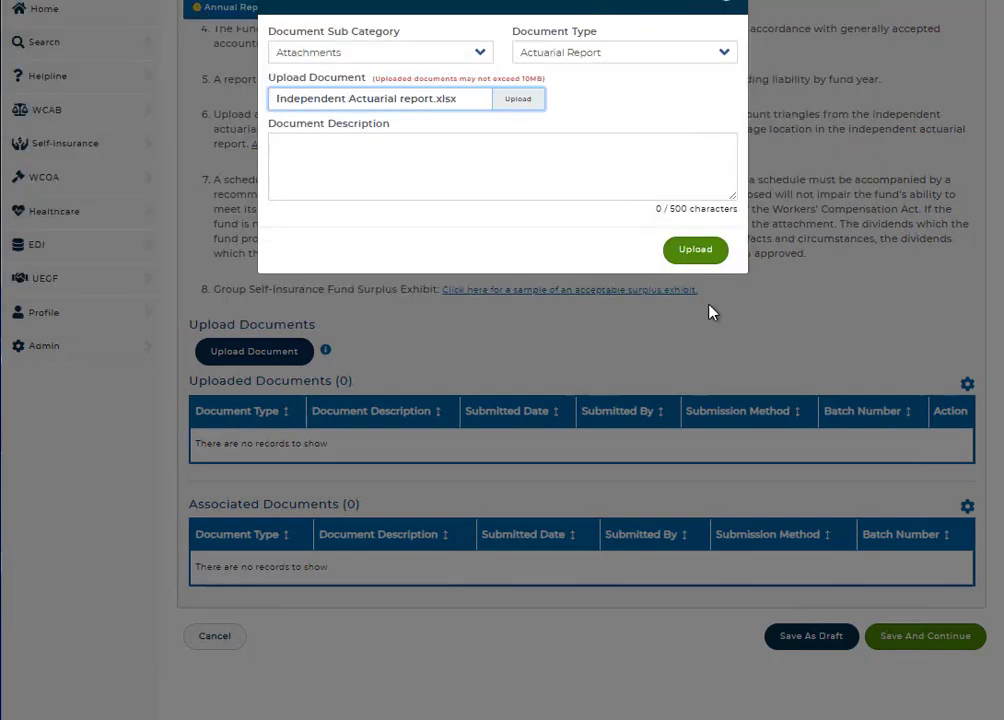
left_click(697, 252)
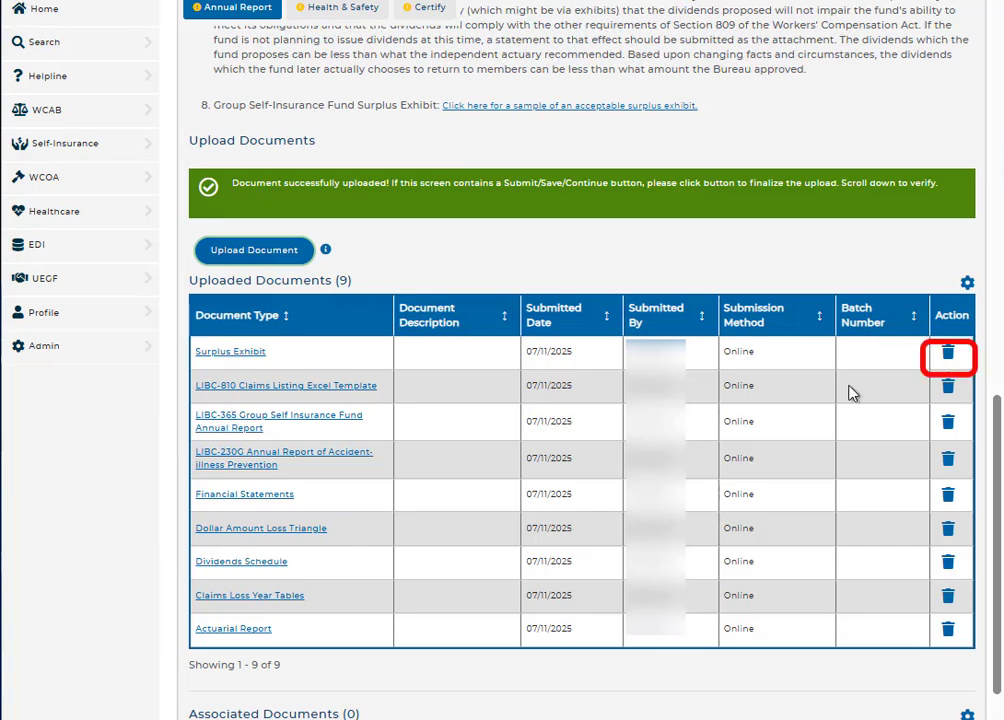
scroll(847, 392, "down", 3)
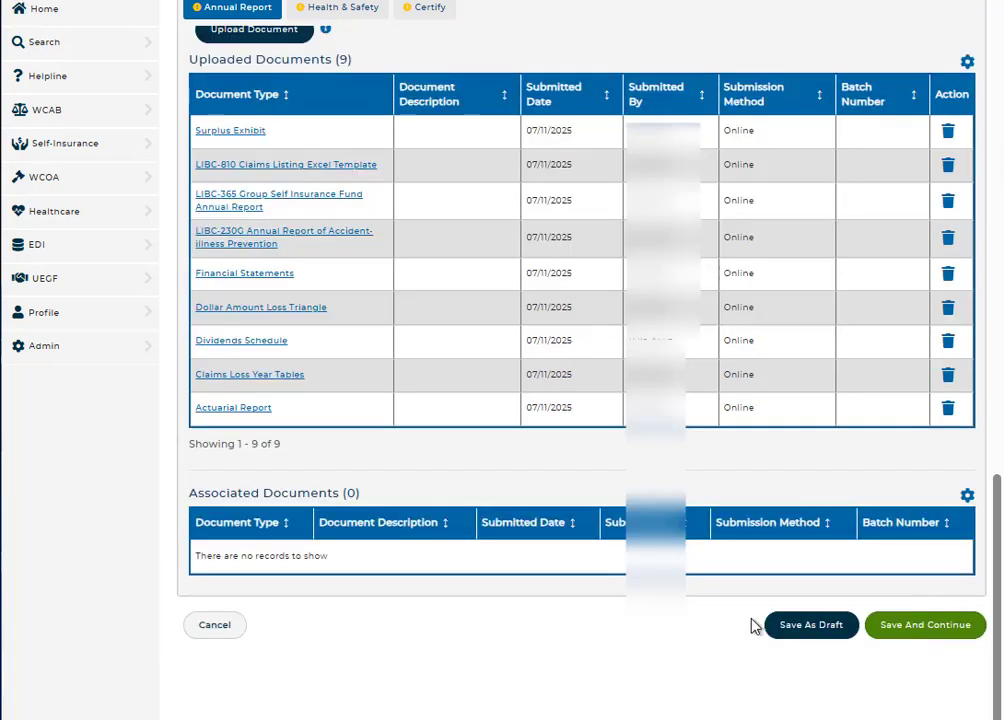
left_click(911, 628)
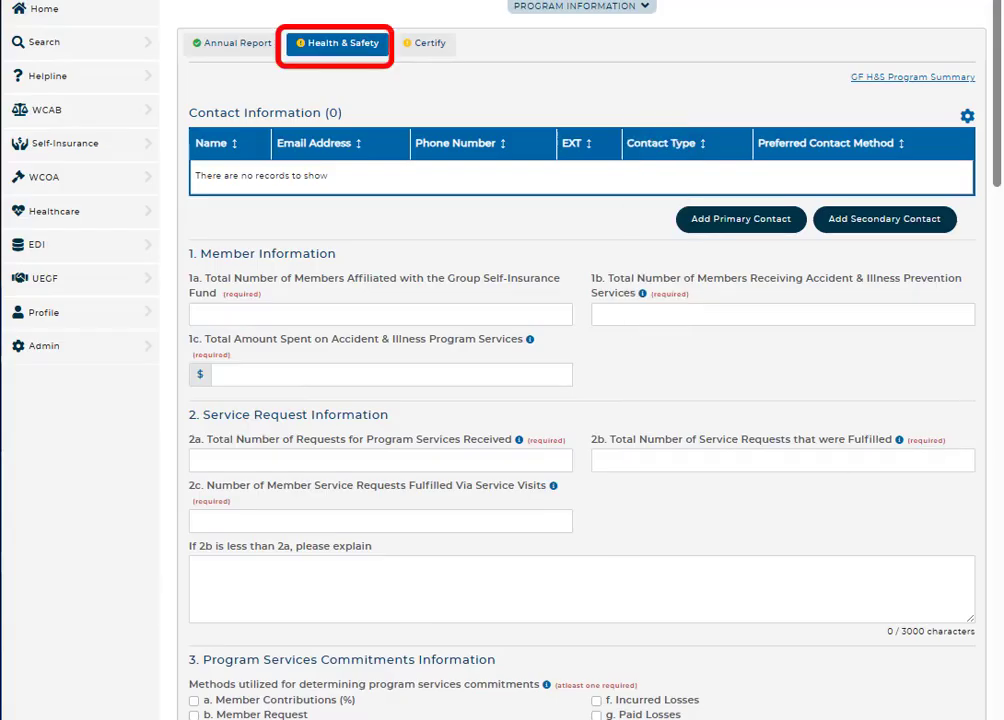
Add a primary contact with Phone as preferred contact method, entering the contact's first name, last name, email address and phone number.
left_click(764, 222)
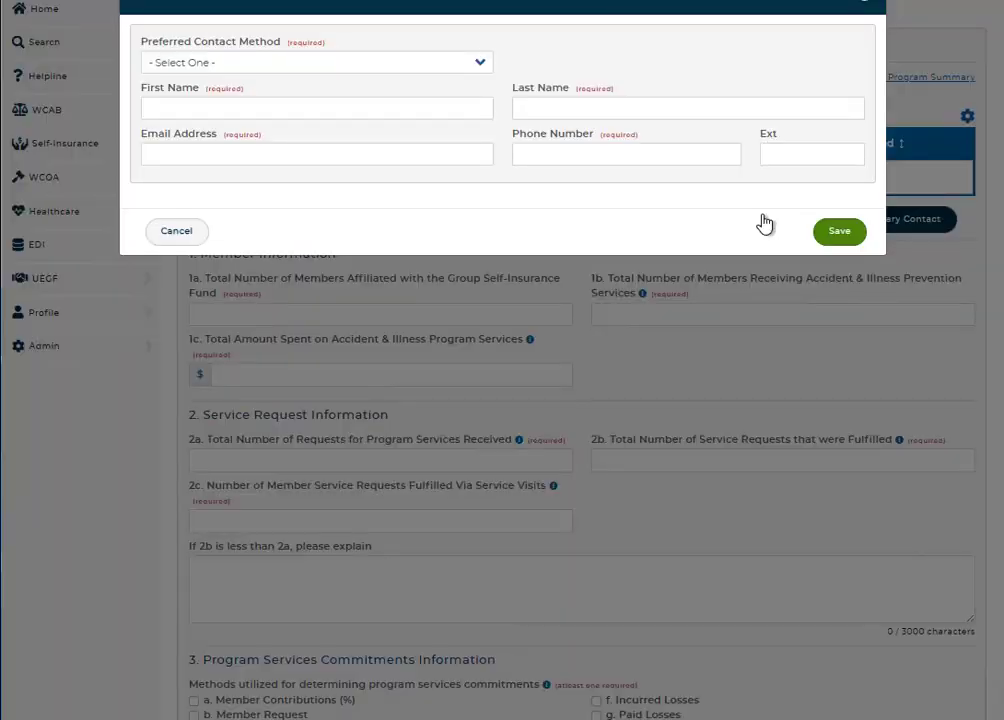
left_click(481, 65)
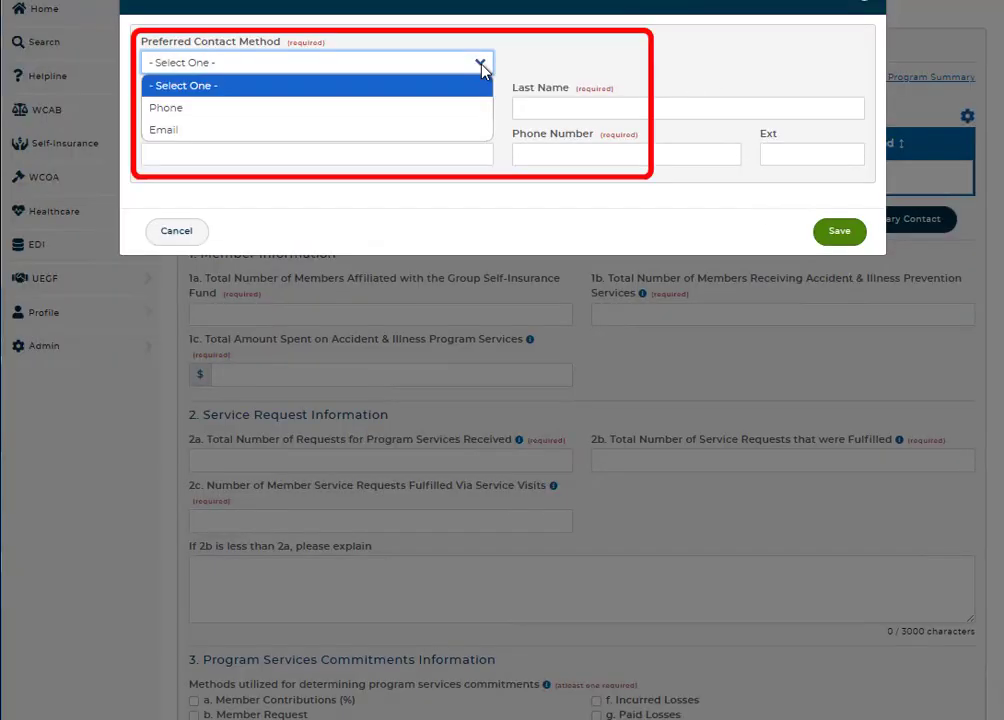
left_click(457, 108)
left_click(439, 112)
type("Benjamin")
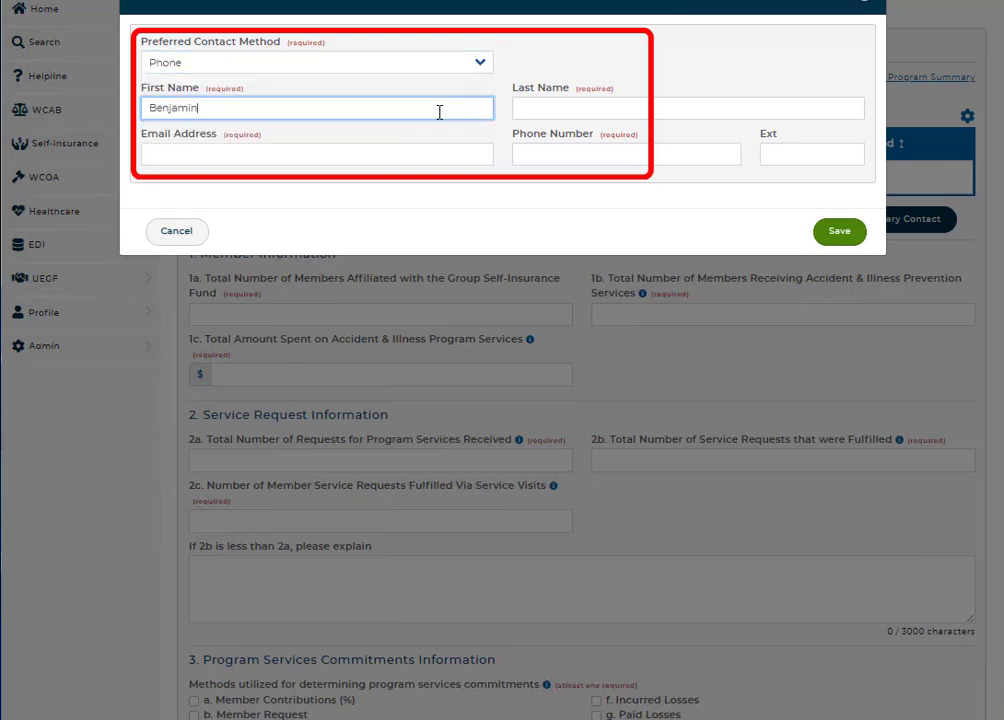
key("Tab")
type("Franklin")
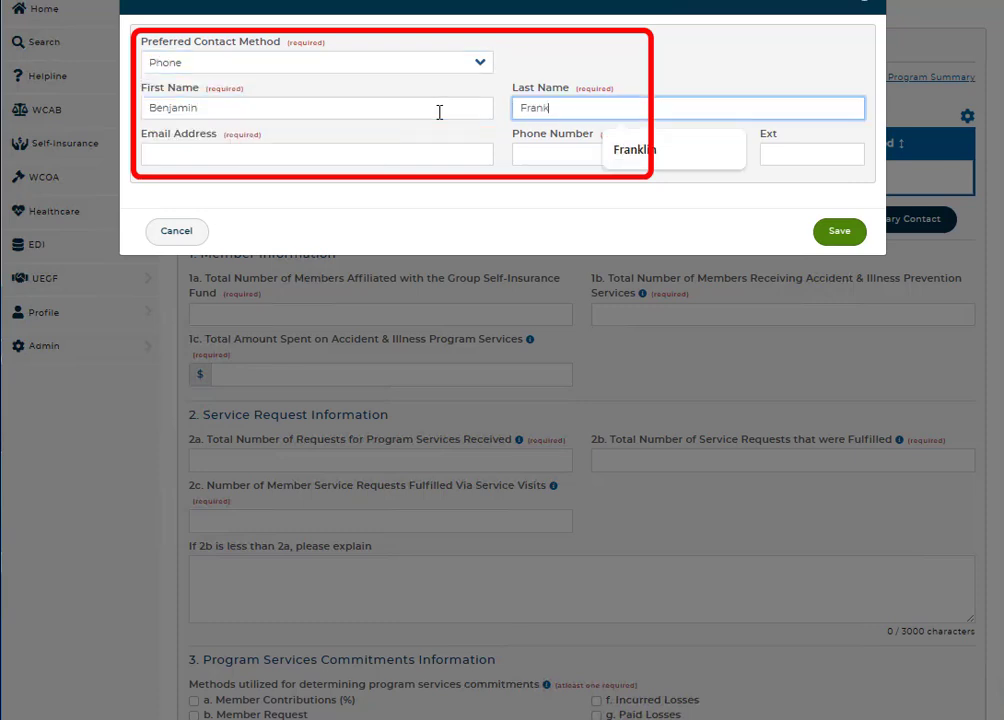
left_click(406, 148)
type("firstlast@email.com")
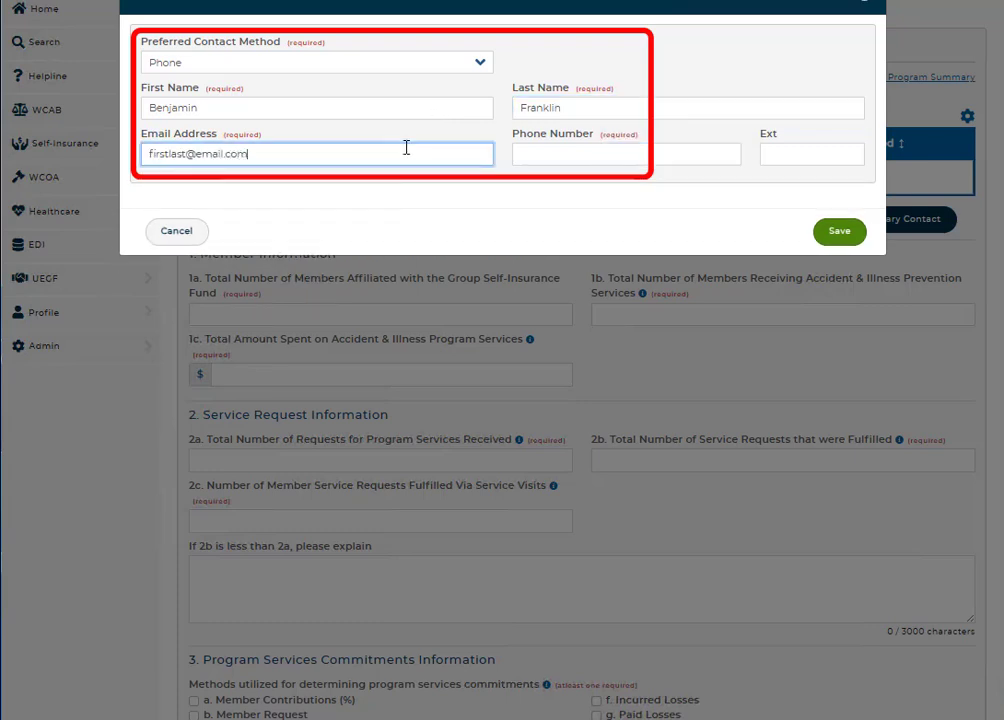
left_click(534, 157)
left_click(614, 193)
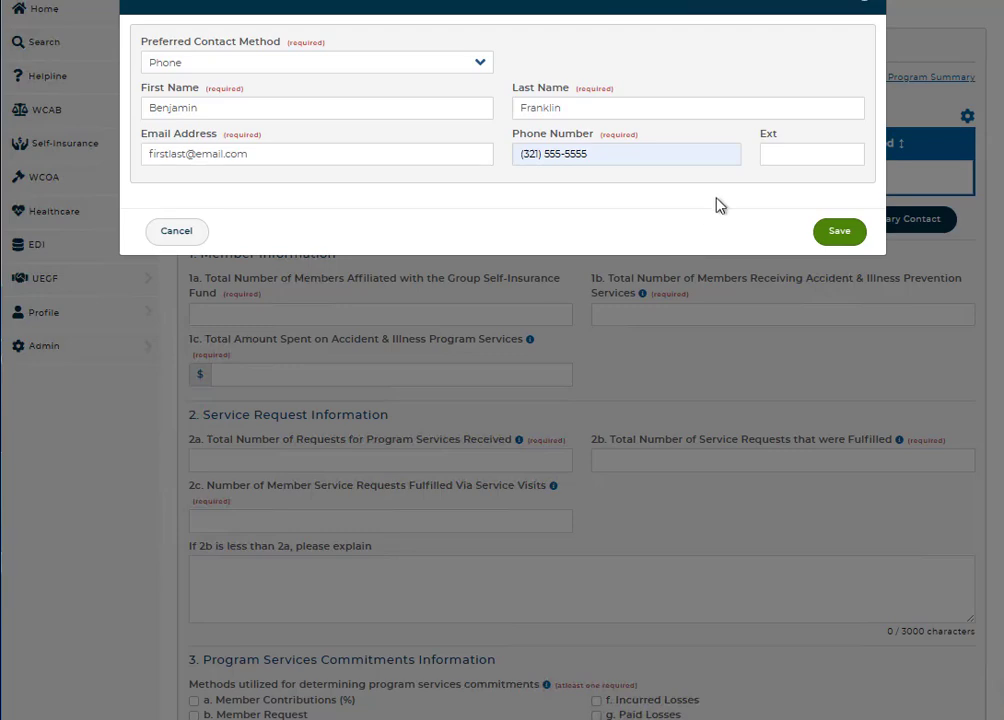
left_click(836, 233)
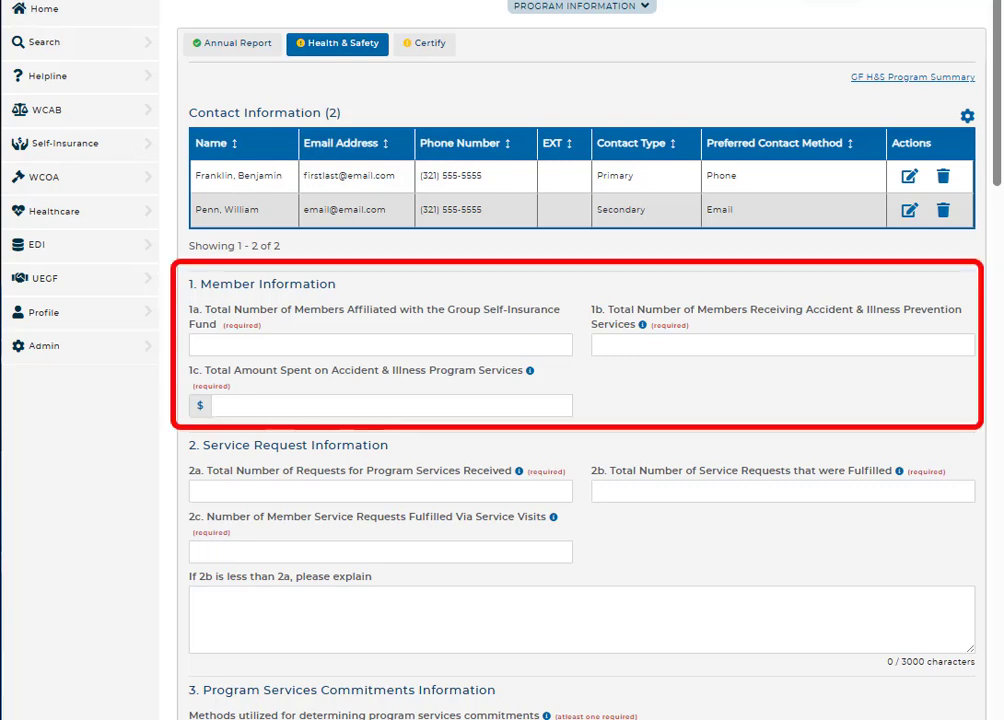
Enter 14 affiliated members, 14 receiving services and $2,500 spent, plus 3 service requests received, 3 fulfilled and 1 fulfilled via service visits.
left_click(348, 350)
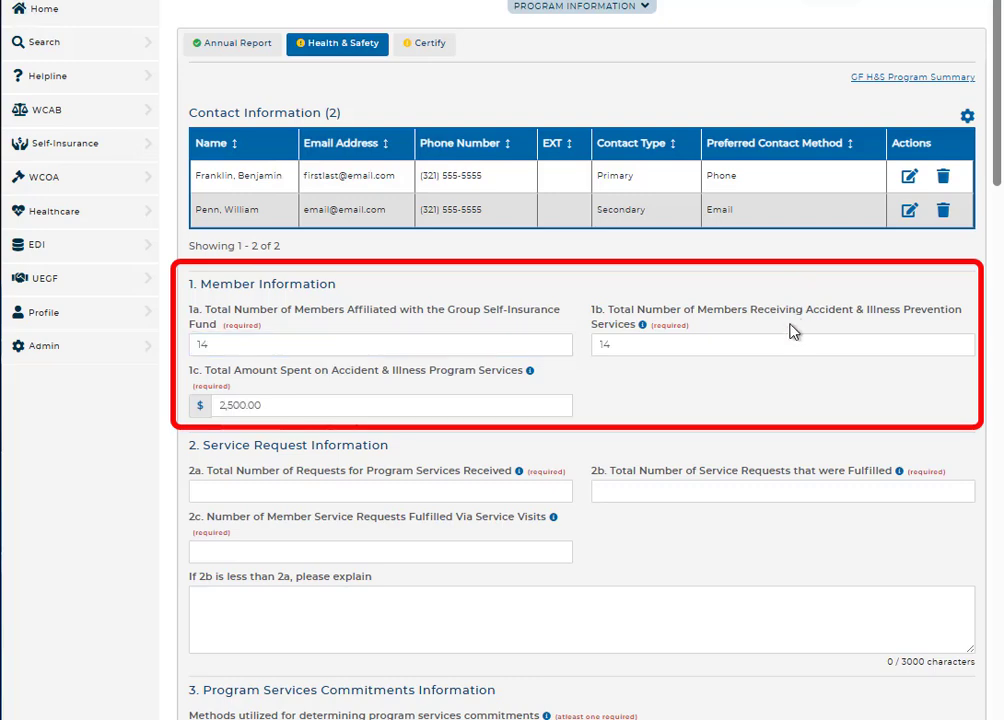
scroll(731, 332, "down", 2)
scroll(797, 323, "down", 1)
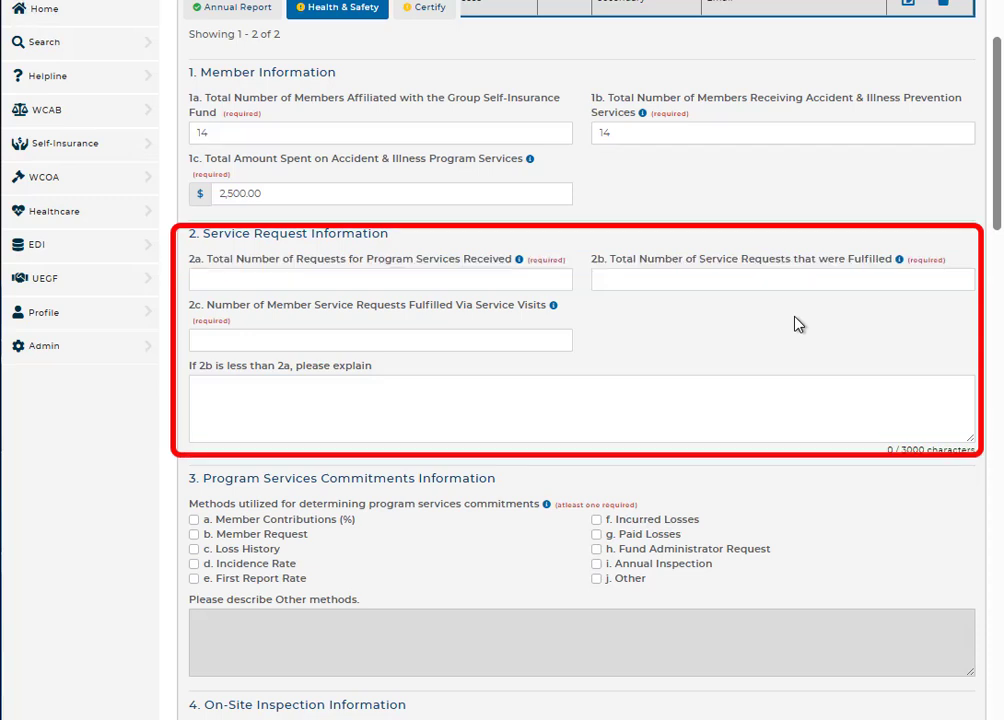
left_click(463, 282)
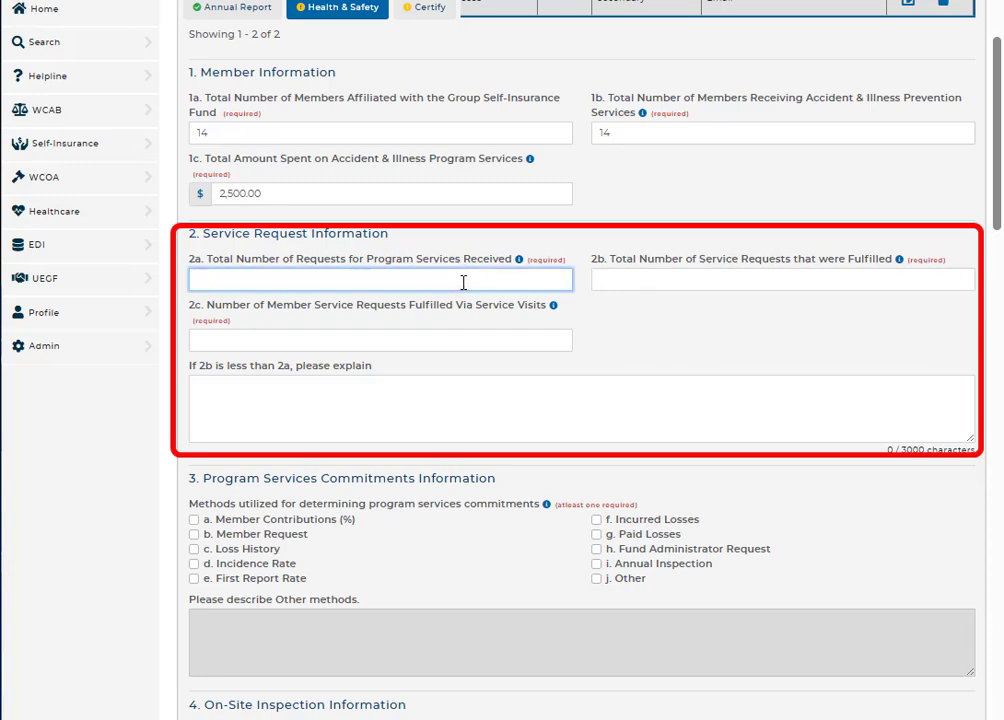
type("3")
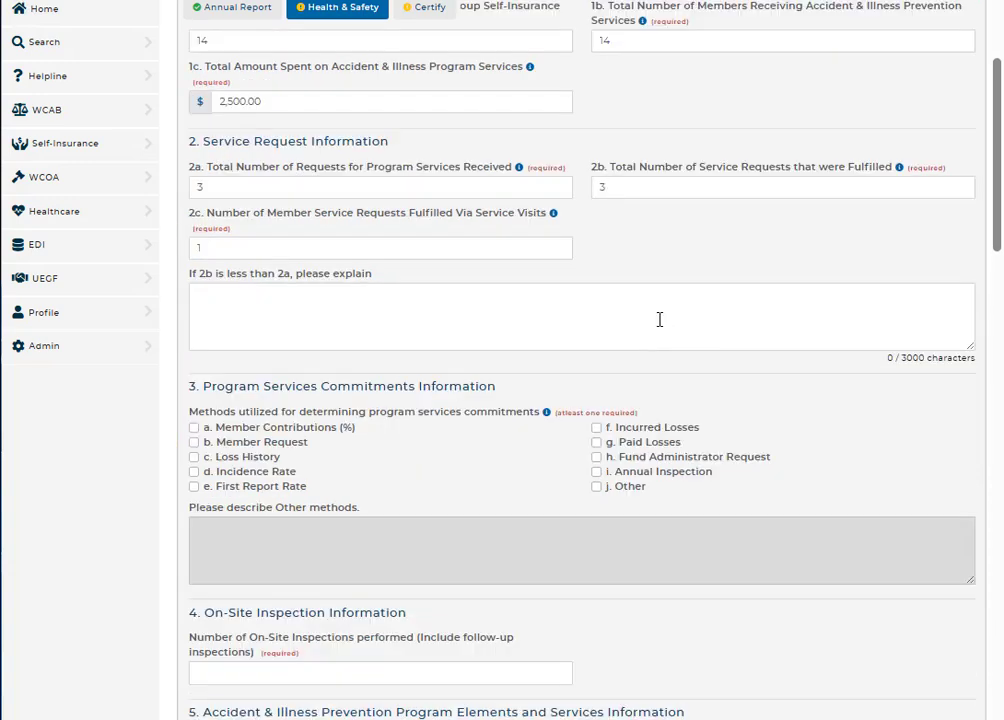
Select Member Request, Fund Administrator Request and Other as program services commitment methods, describing the other methods as "test description".
scroll(659, 319, "down", 3)
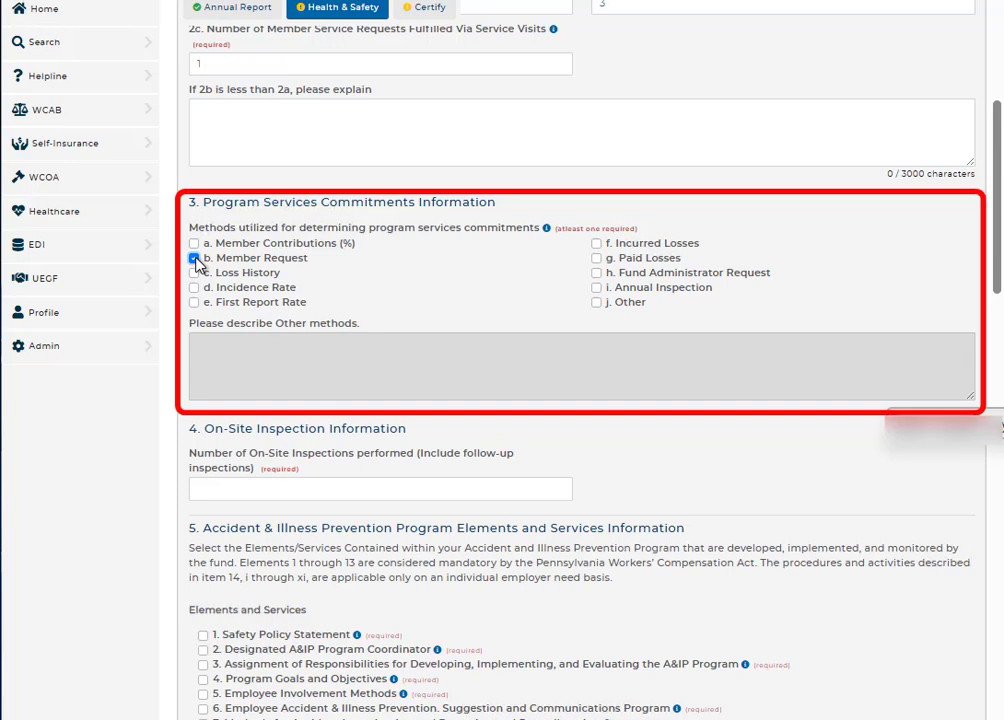
left_click(597, 274)
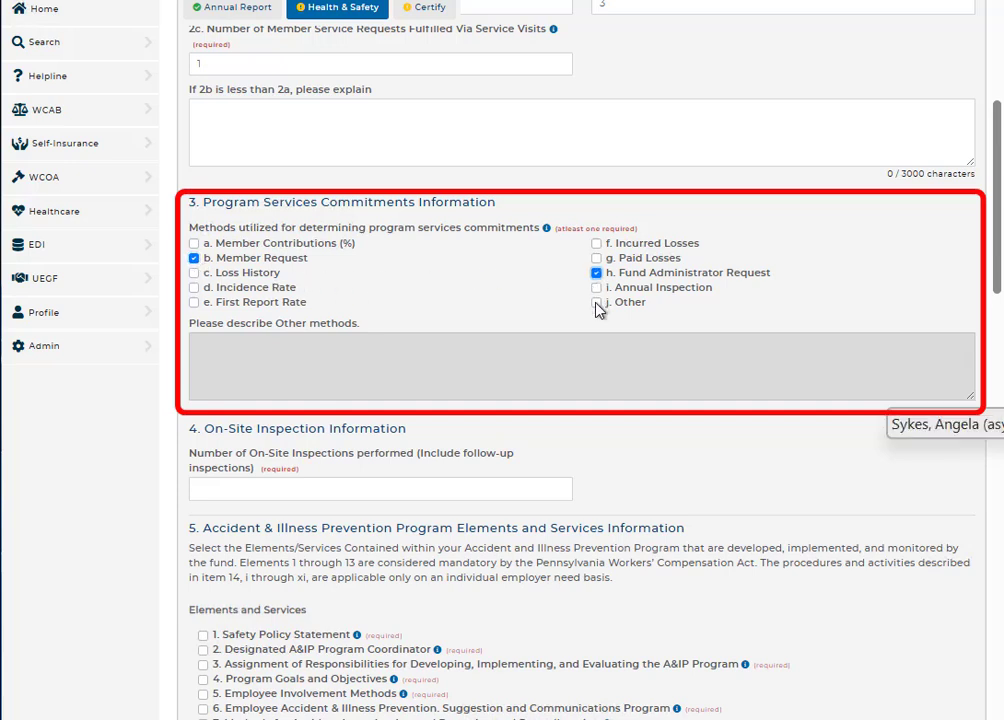
left_click(597, 303)
left_click(510, 358)
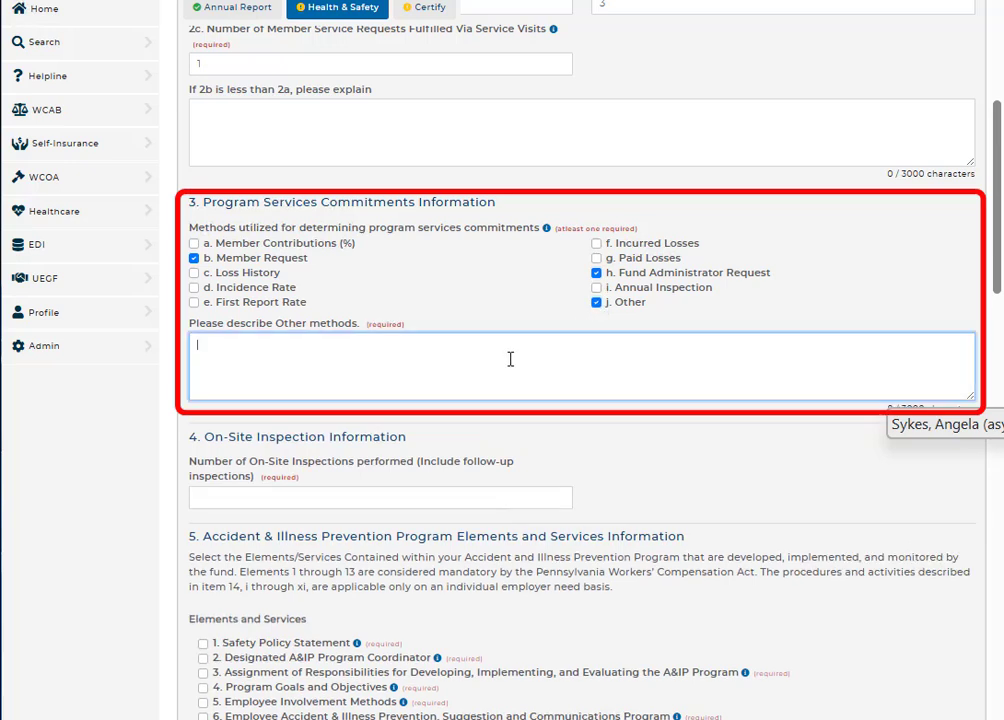
type("test description")
Set the number of on-site inspections performed, including follow-ups, to 2.
scroll(536, 317, "down", 2)
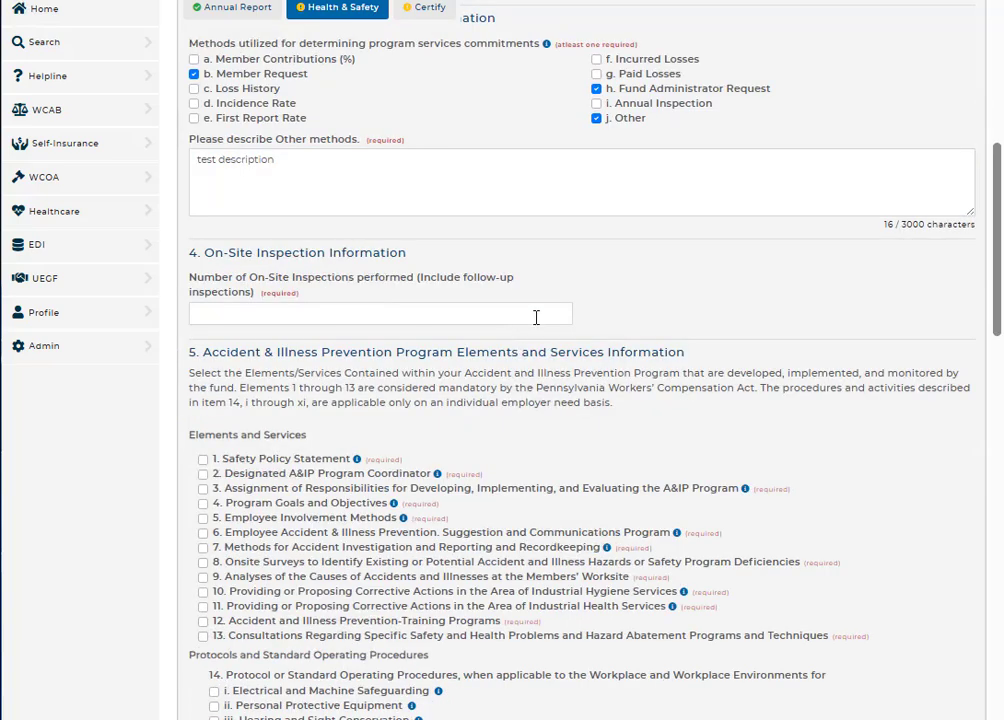
left_click(536, 317)
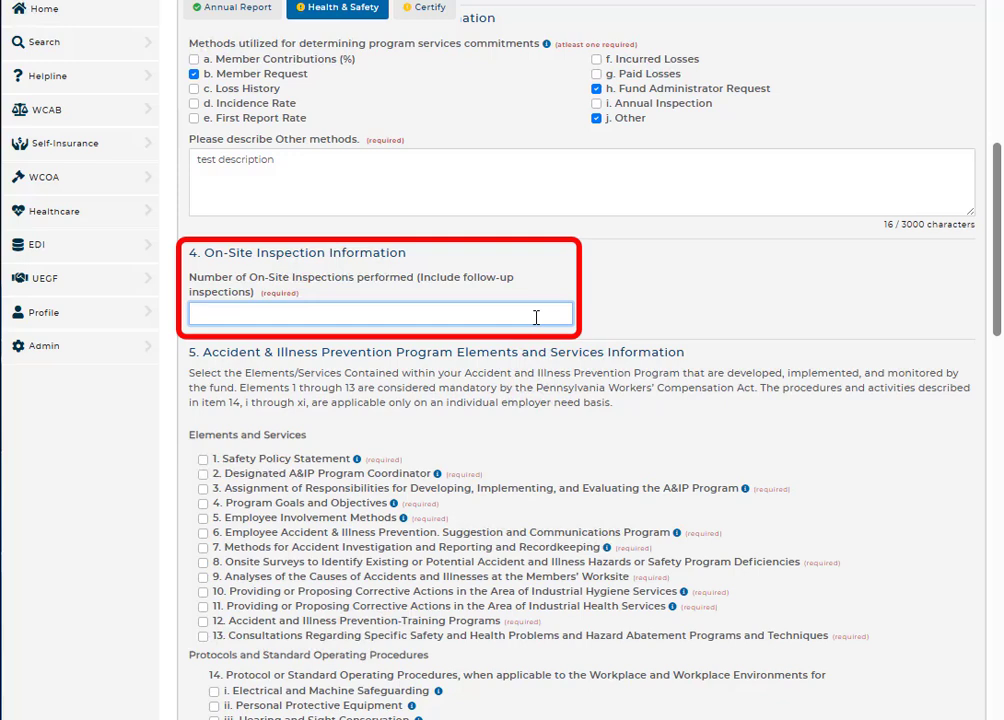
type("2")
left_click(713, 325)
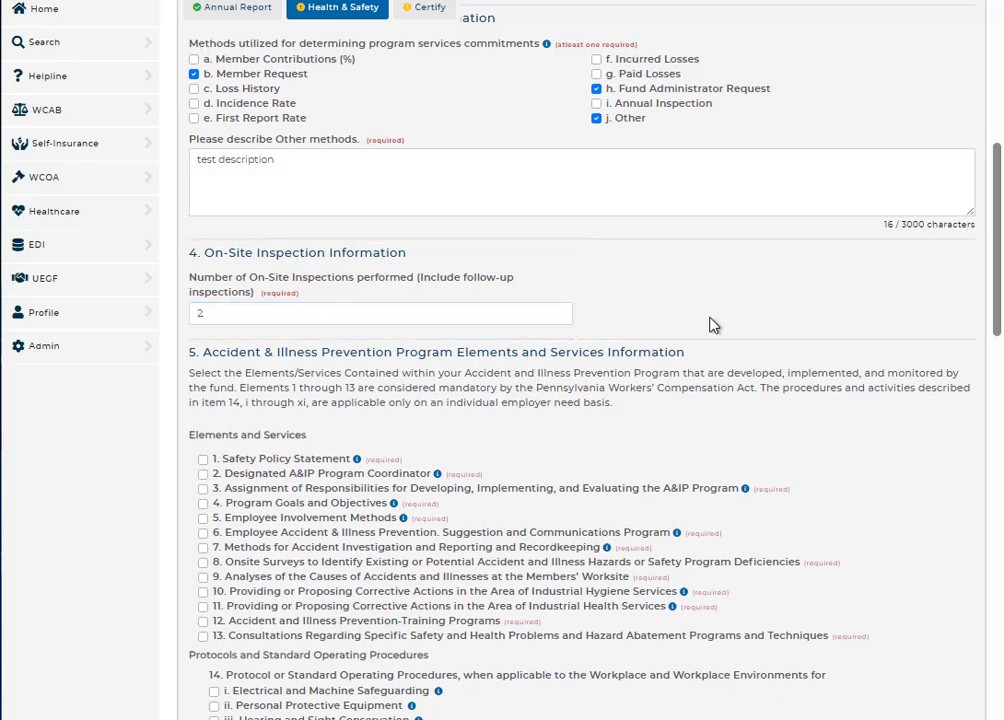
Mark all 13 required elements and services of the Accident & Illness Prevention Program, from Safety Policy Statement through Consultations.
scroll(722, 329, "down", 3)
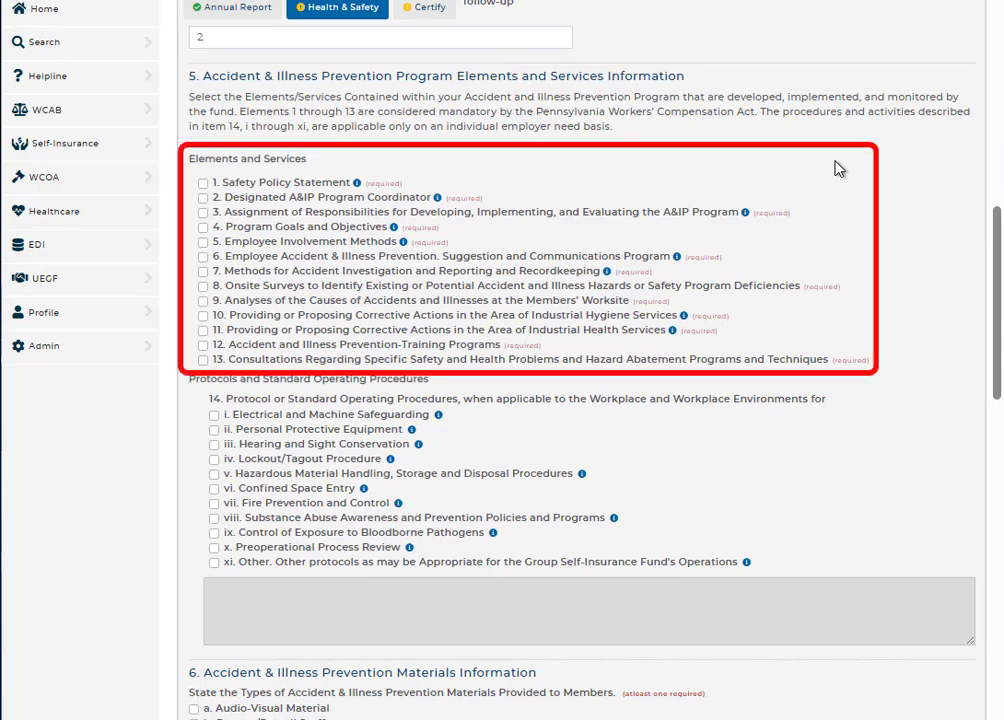
left_click(203, 183)
left_click(204, 199)
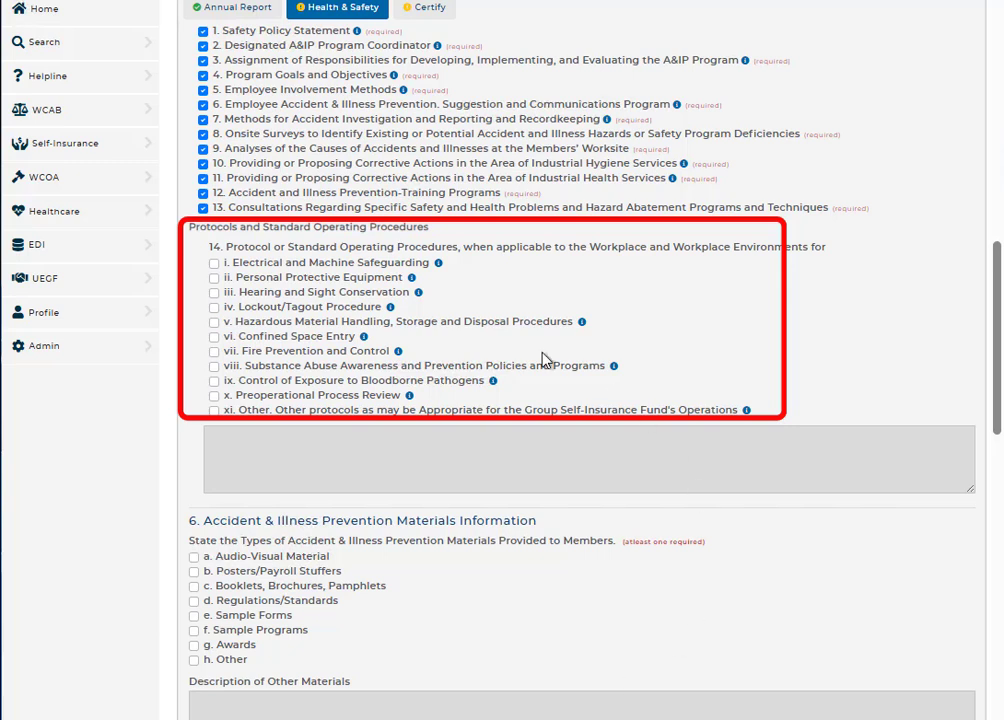
Mark the protocols for Electrical and Machine Safeguarding, Hazardous Material Handling, Substance Abuse Awareness and Prevention, and Control of Exposure to Bloodborne Pathogens.
left_click(213, 264)
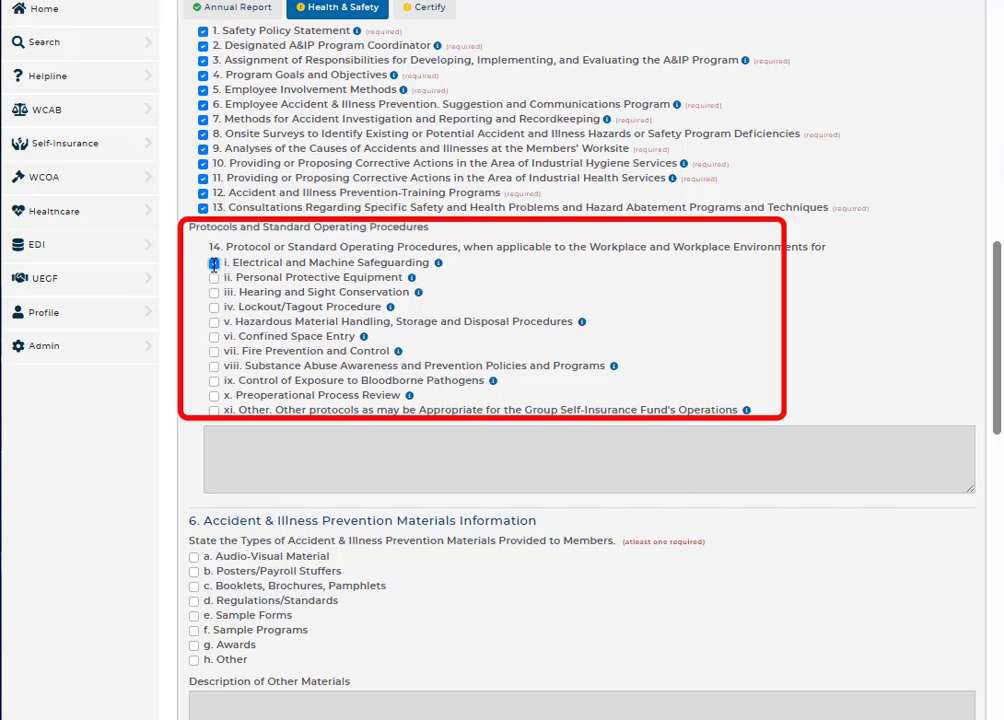
left_click(213, 322)
left_click(213, 381)
left_click(213, 366)
Select Audio-Visual Material, Regulations/Standards and Other as prevention materials provided to members, describing the other materials as "test description".
scroll(215, 370, "down", 3)
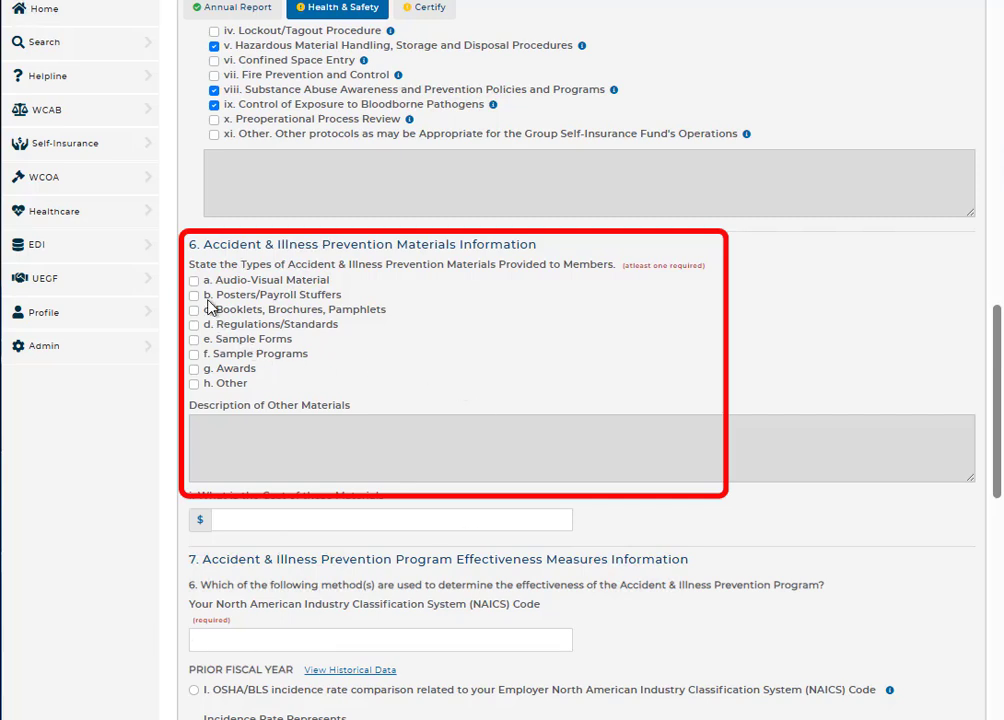
left_click(194, 281)
left_click(194, 325)
left_click(194, 384)
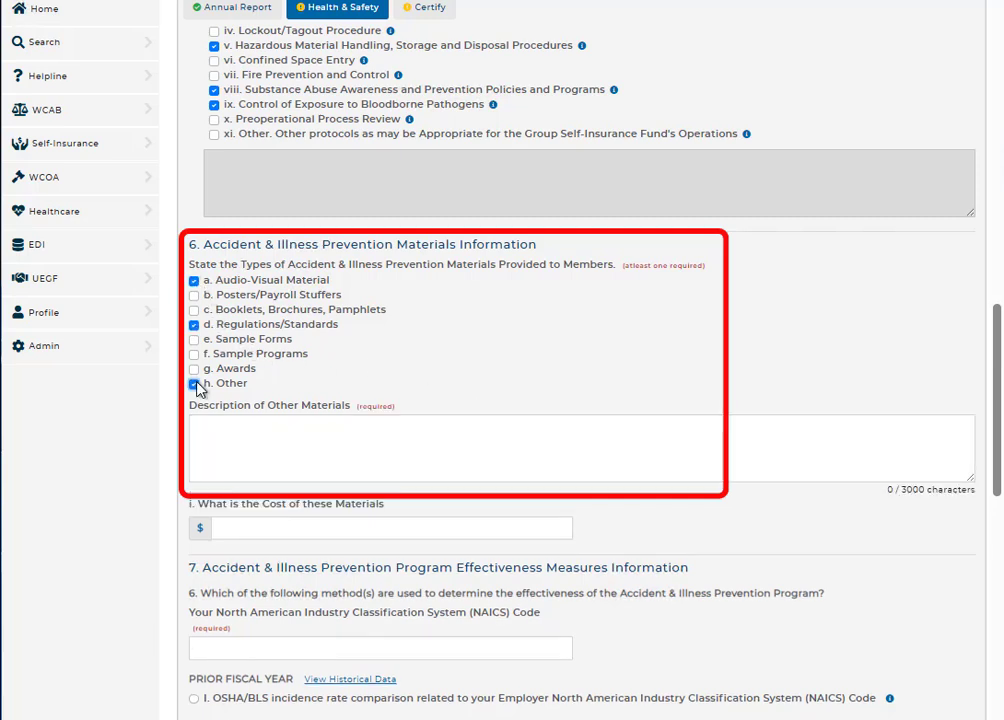
left_click(239, 438)
type("tes")
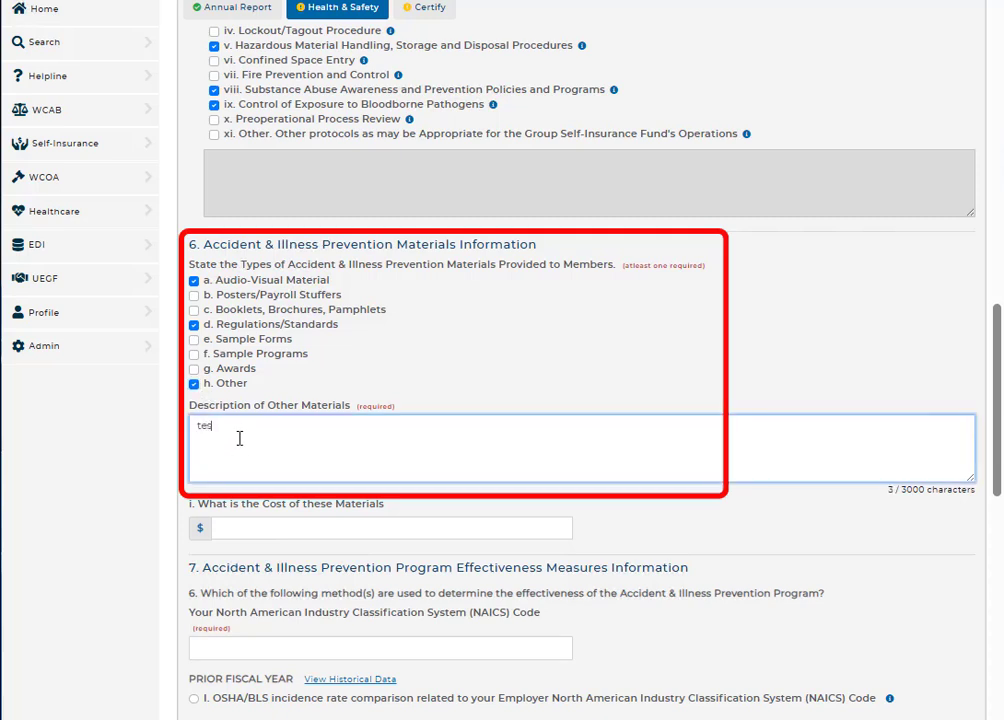
type("t description")
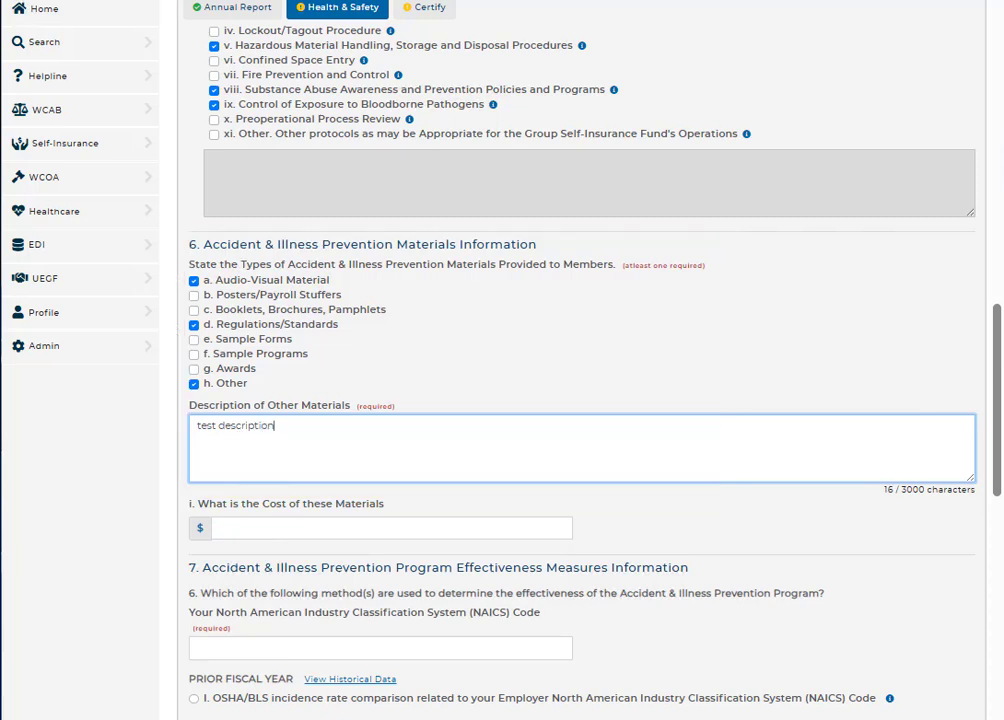
Set the cost of the accident and illness prevention materials to $2,500.
left_click(356, 525)
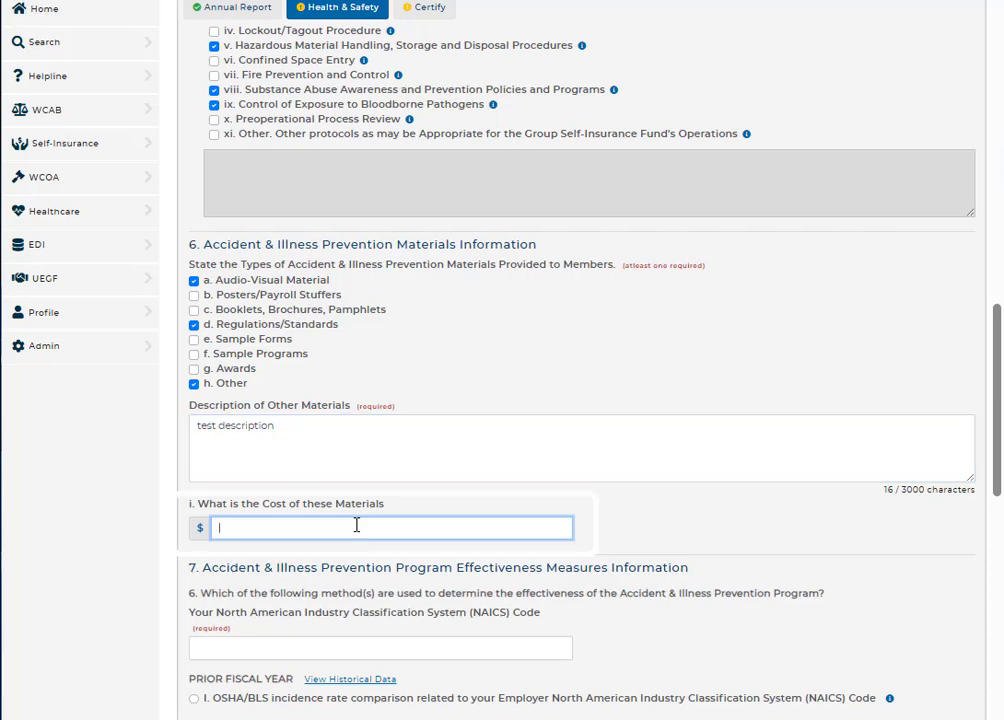
type("2,500")
left_click(773, 518)
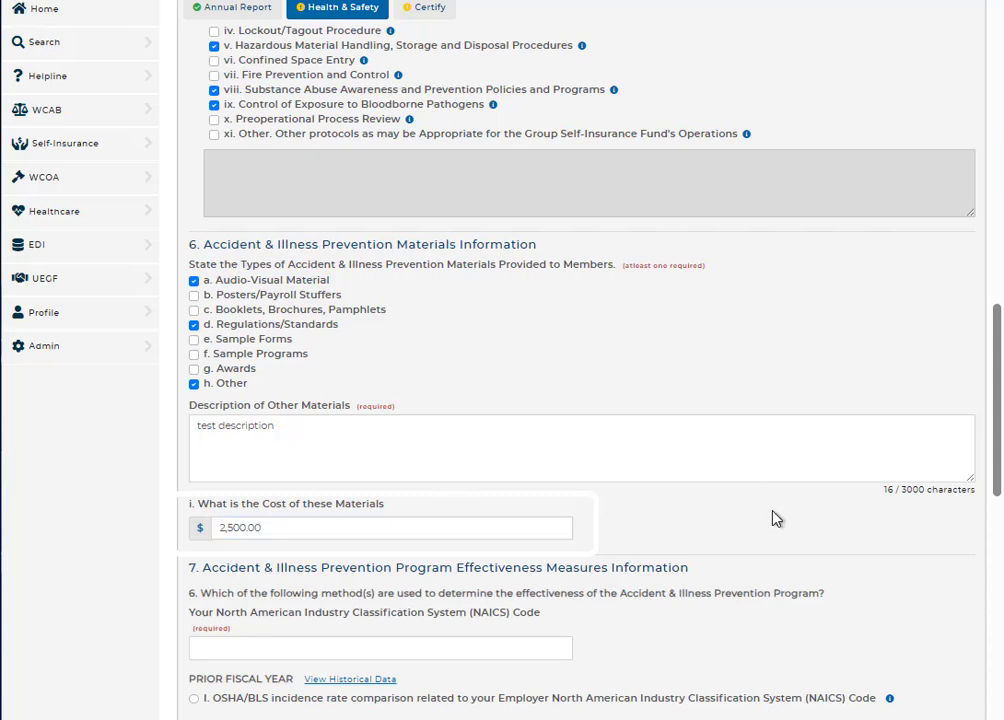
Enter 1234 as the North American Industry Classification System (NAICS) code.
scroll(800, 518, "down", 2)
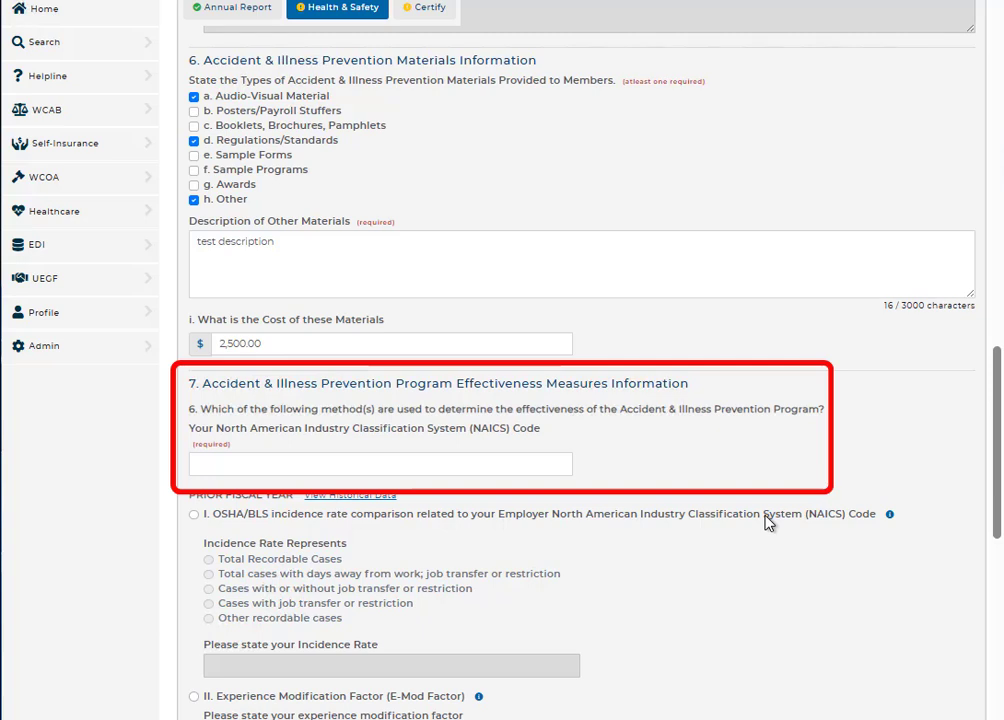
left_click(450, 466)
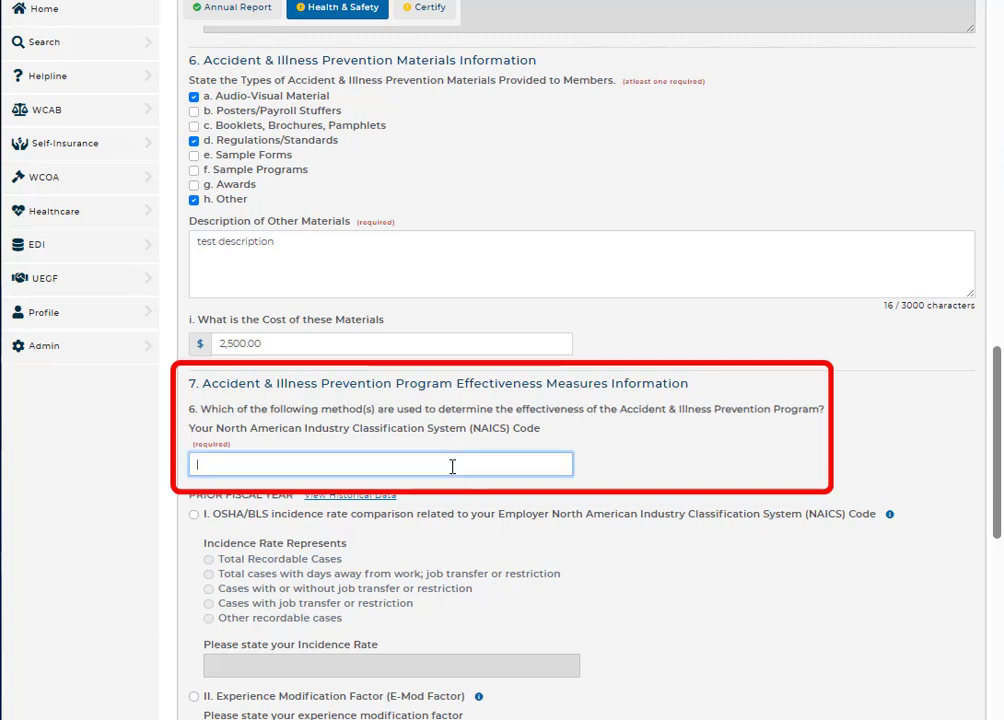
type("1234")
Choose OSHA/BLS incidence rate comparison for the prior fiscal year, representing Total Recordable Cases, with an incidence rate of 1.
left_click(195, 516)
scroll(556, 483, "down", 1)
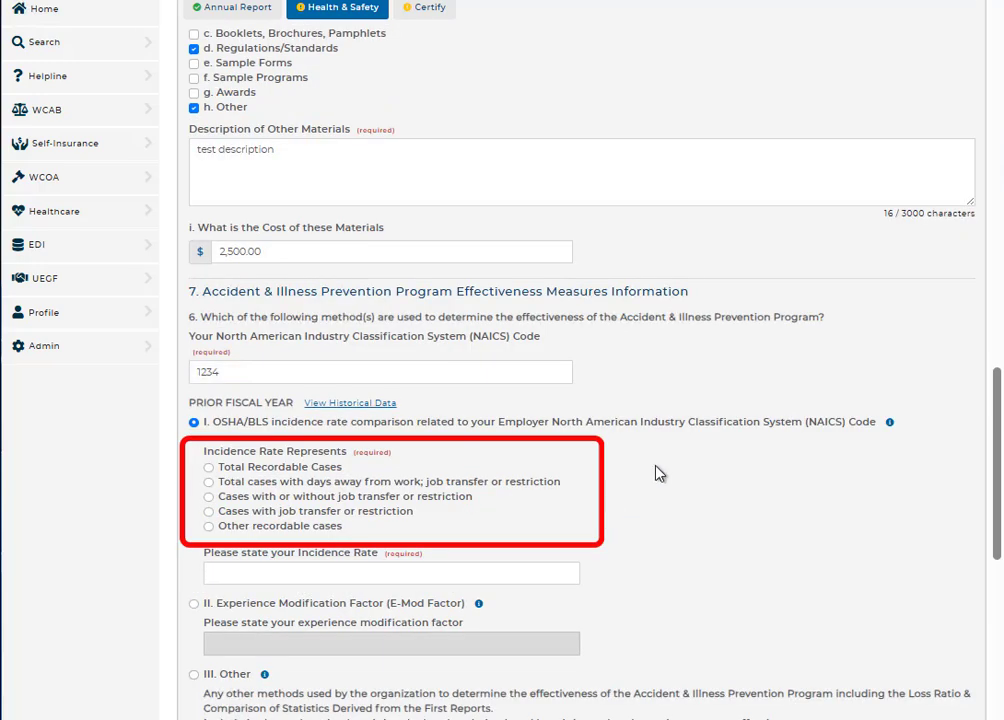
left_click(208, 467)
left_click(243, 573)
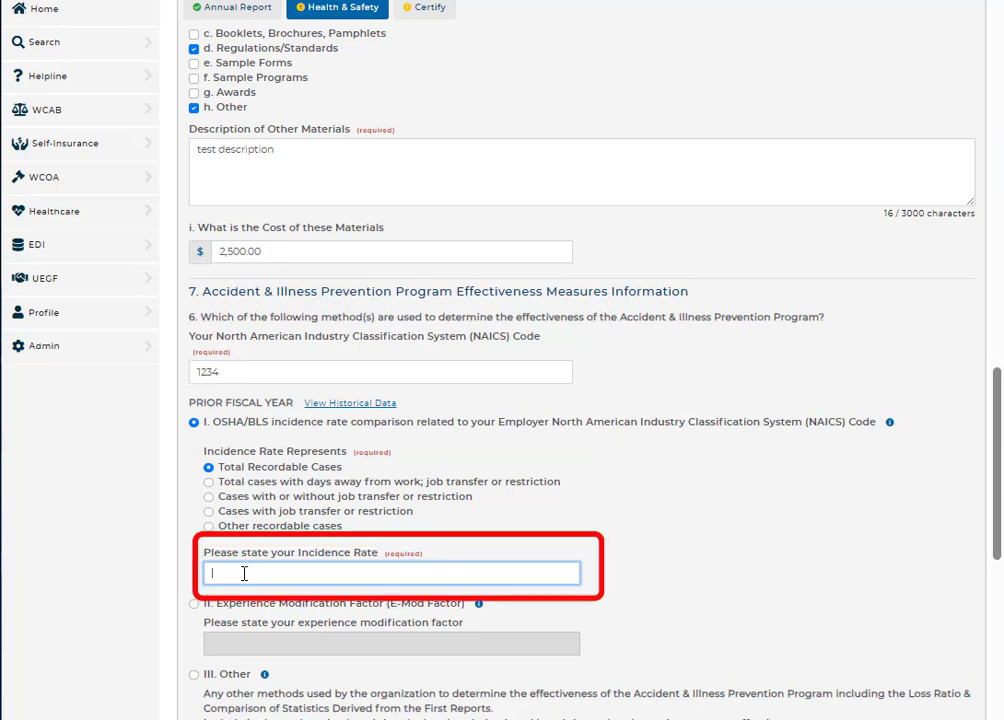
type("1")
left_click(636, 537)
Choose Experience Modification Factor (E-Mod Factor) as the prior fiscal year's effectiveness method.
scroll(636, 537, "down", 2)
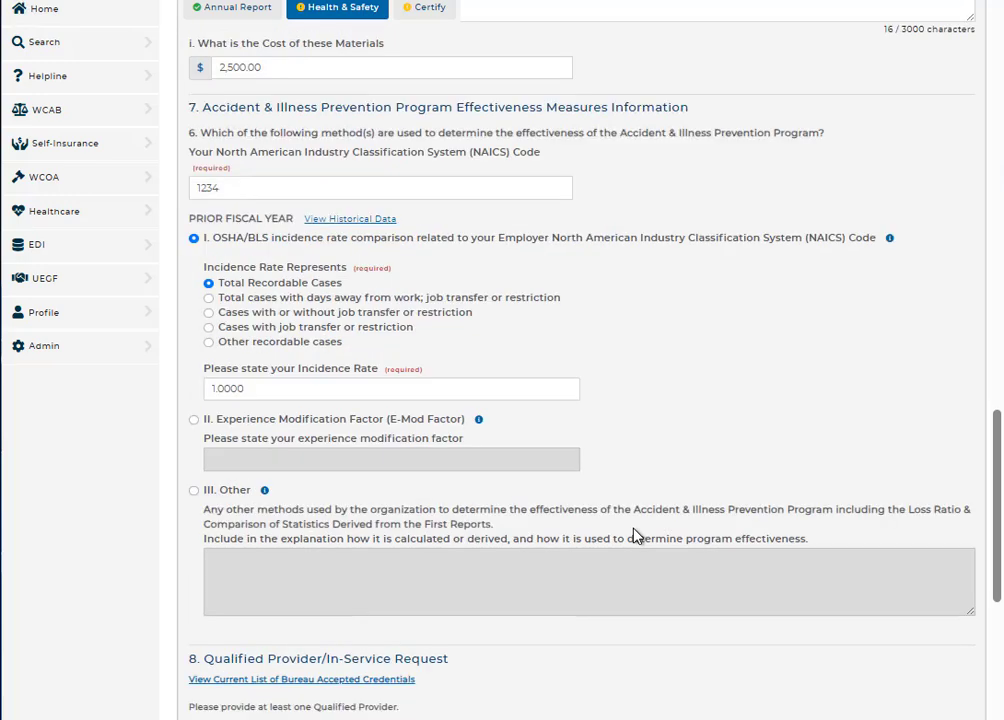
left_click(194, 420)
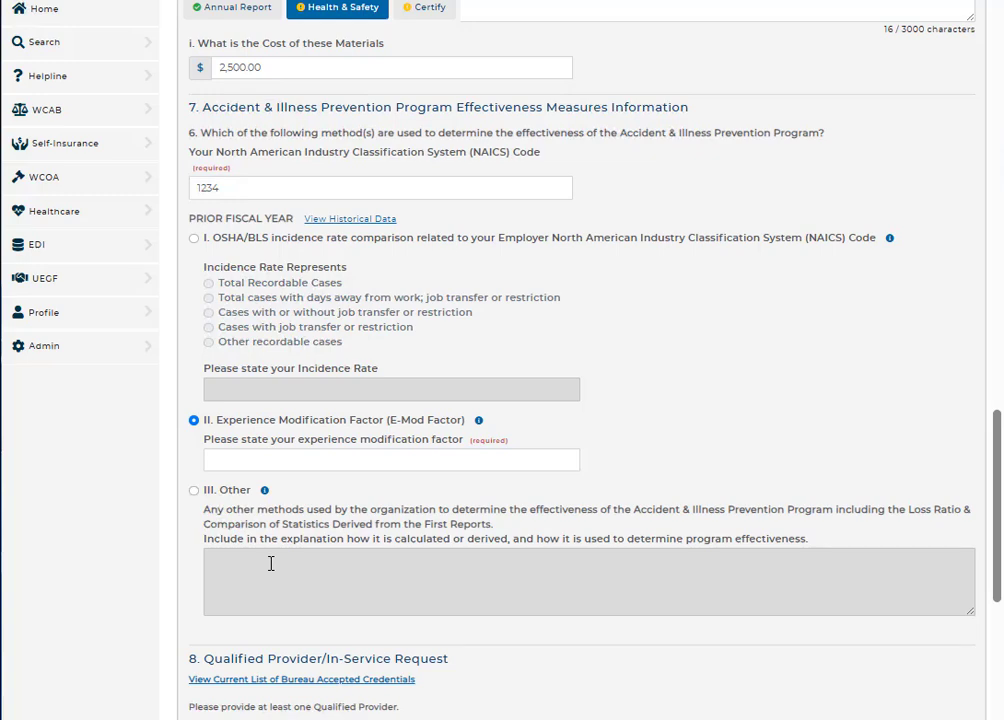
Add a qualified provider with first and last name, hiring status Employee and credential code Healthcare-CHSP, and save the record.
scroll(309, 531, "down", 4)
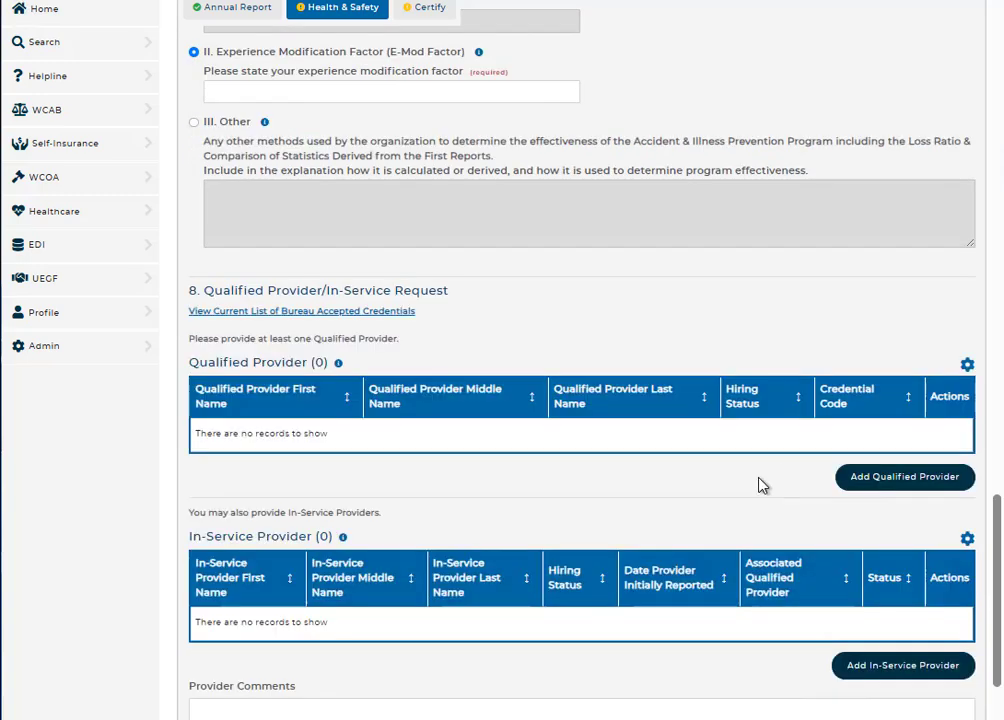
left_click(885, 478)
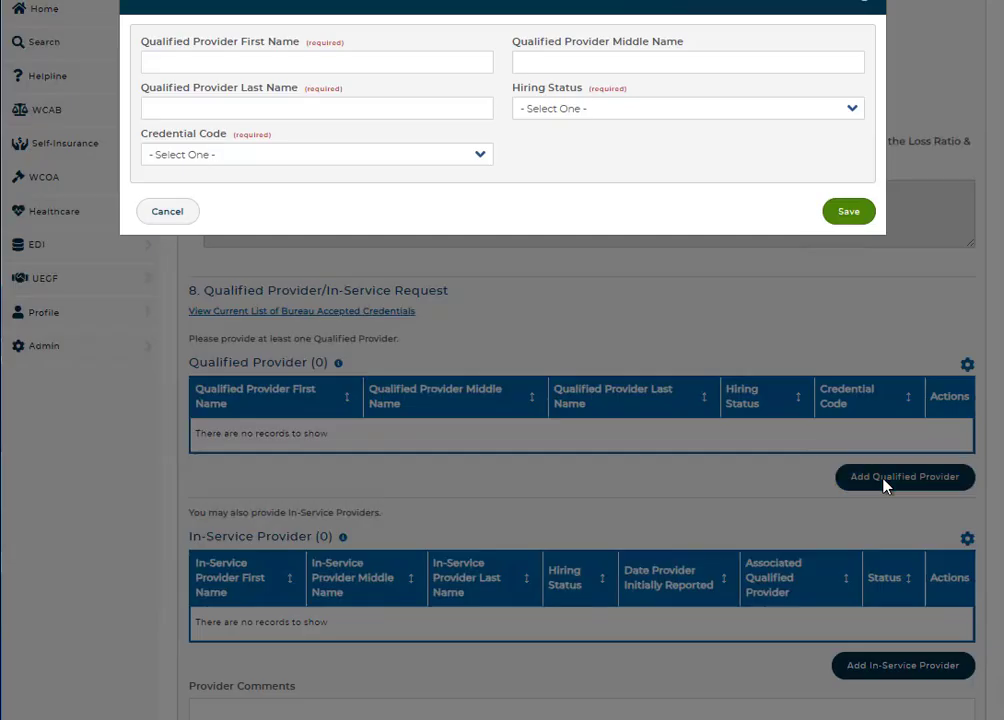
left_click(439, 58)
type("J")
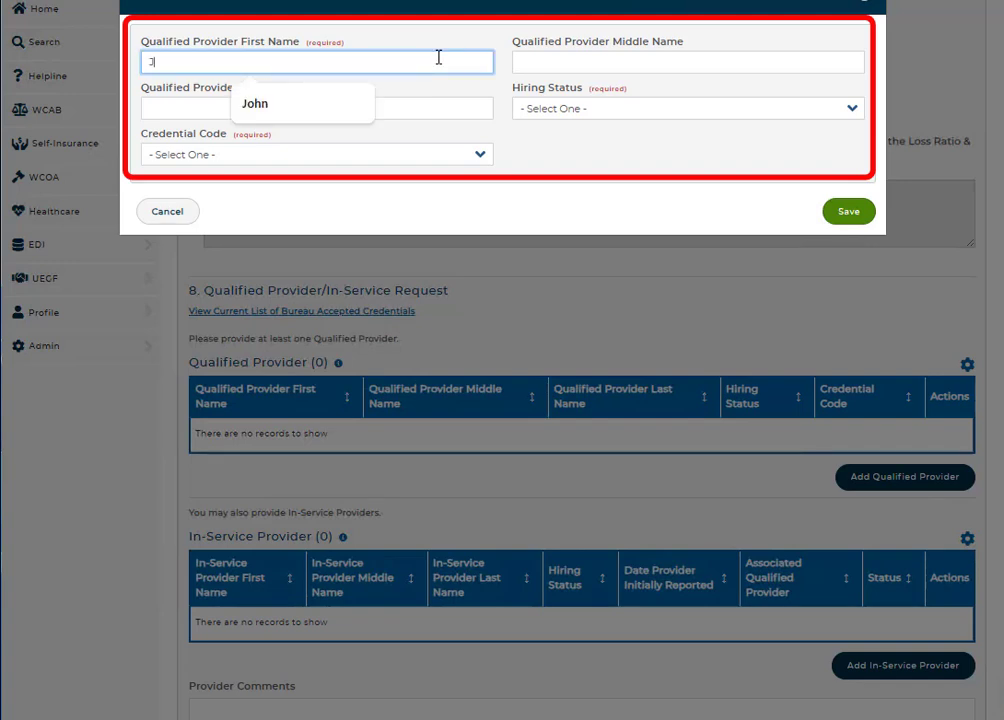
left_click(481, 160)
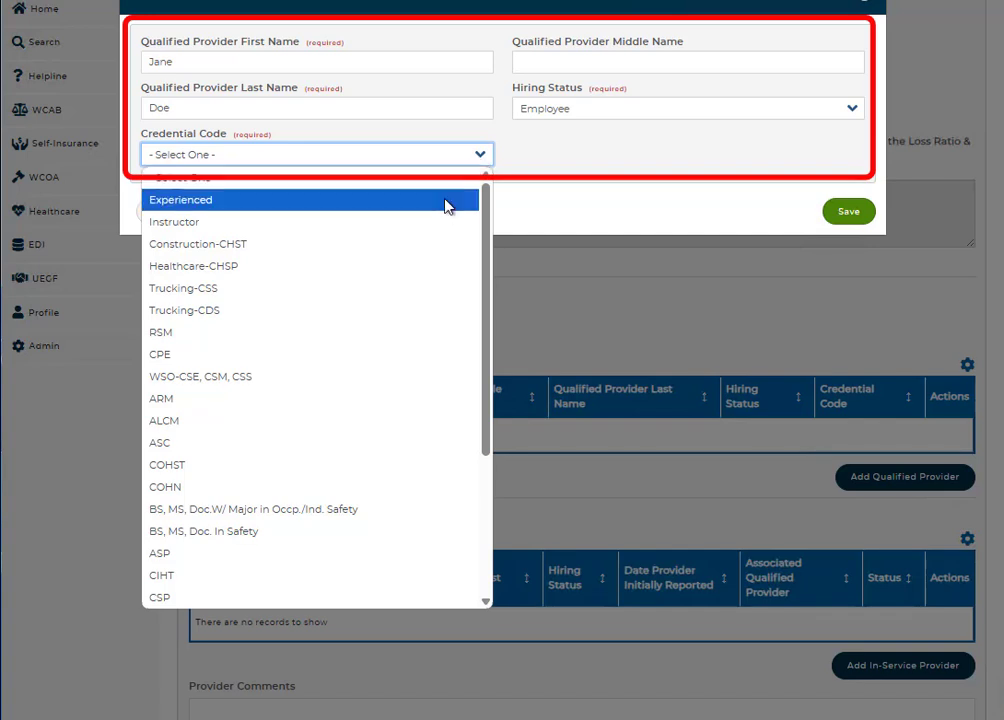
left_click(419, 266)
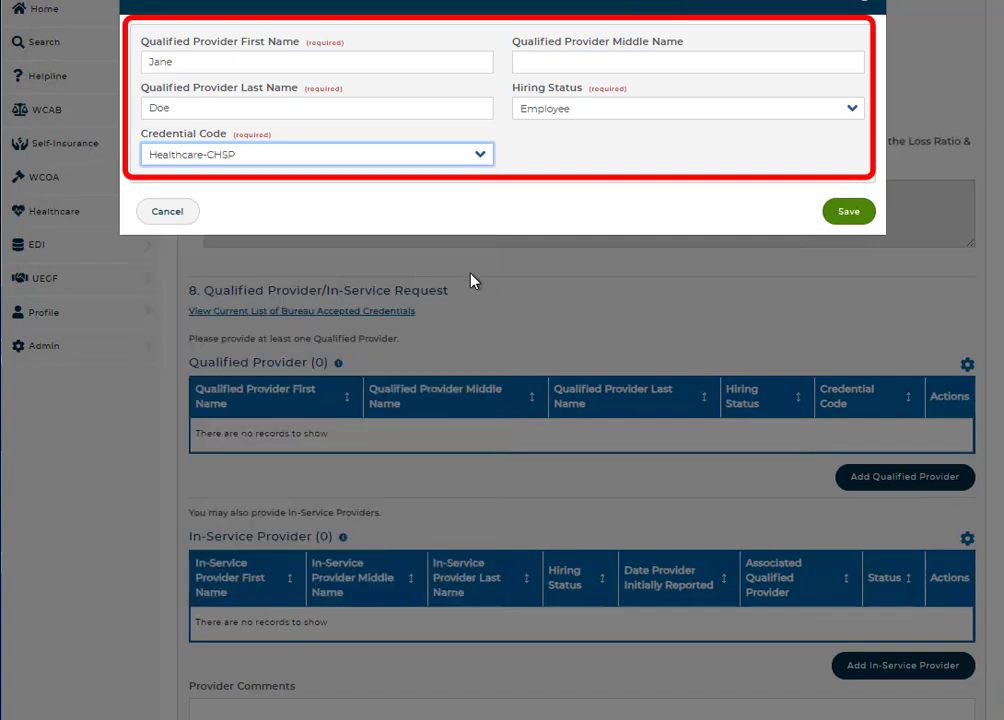
left_click(848, 211)
Search for in-service providers by first name "J", with the results filter shown and the results sorted by status.
scroll(439, 475, "down", 3)
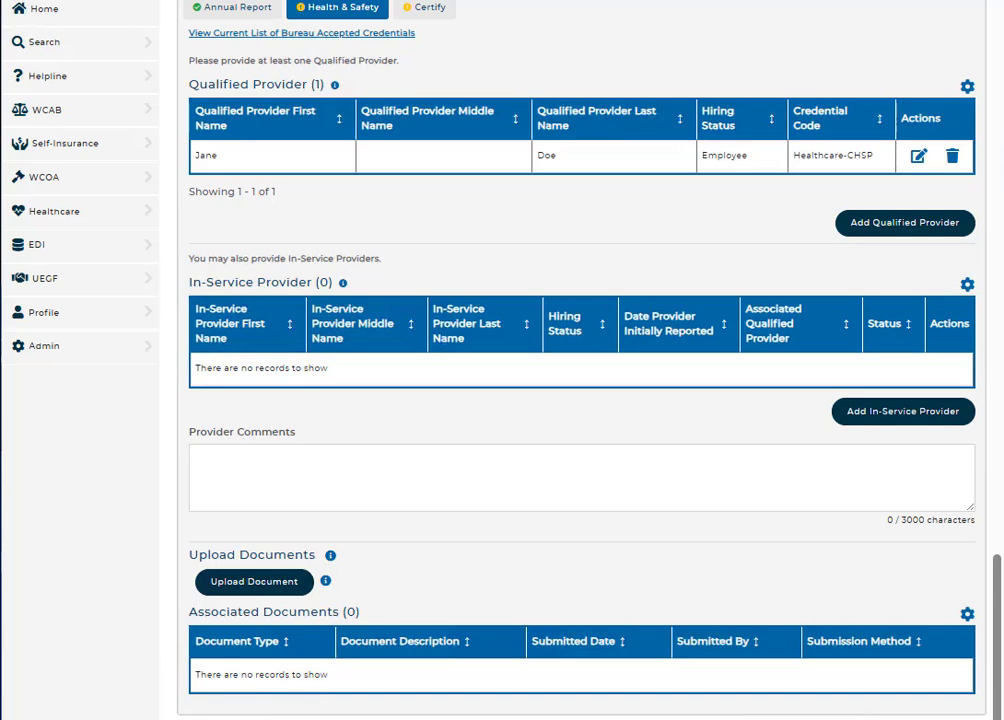
left_click(890, 414)
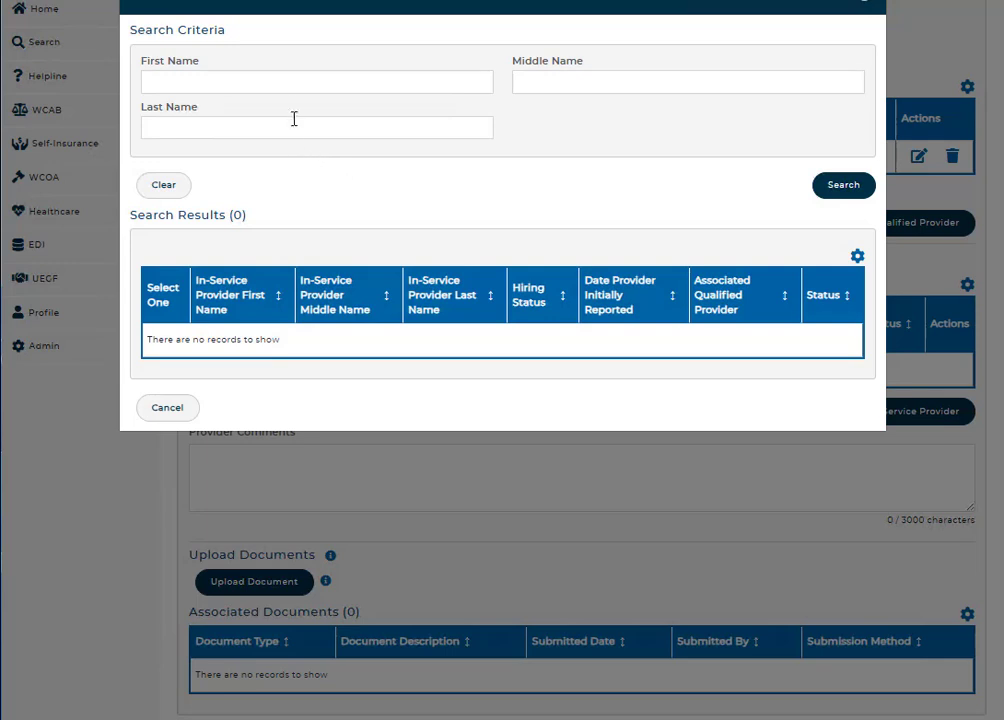
left_click(286, 80)
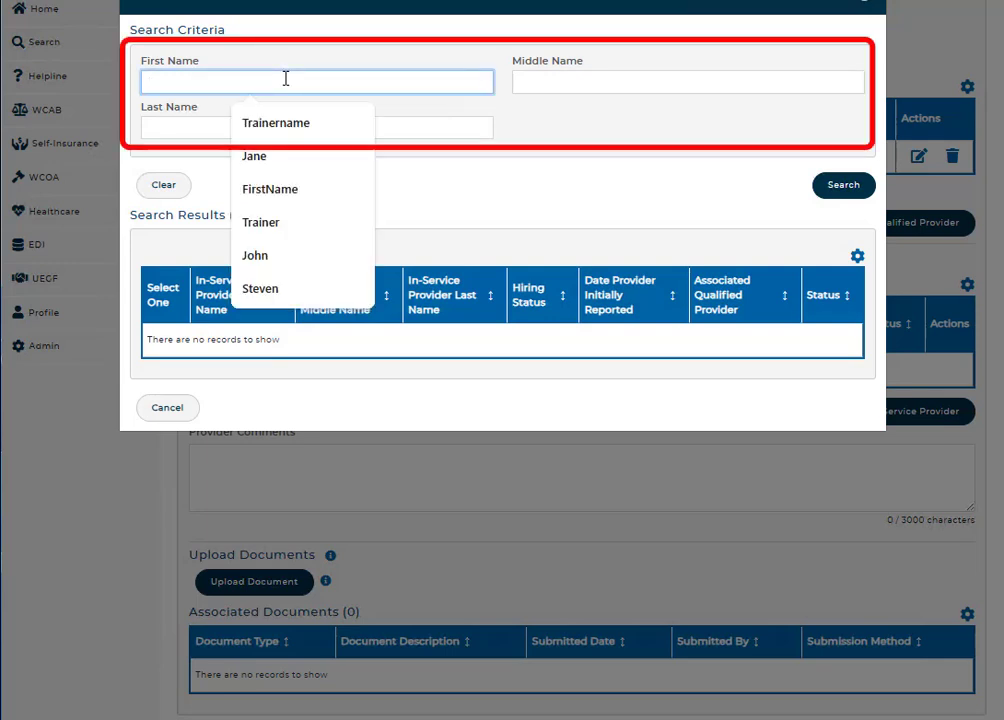
type("J")
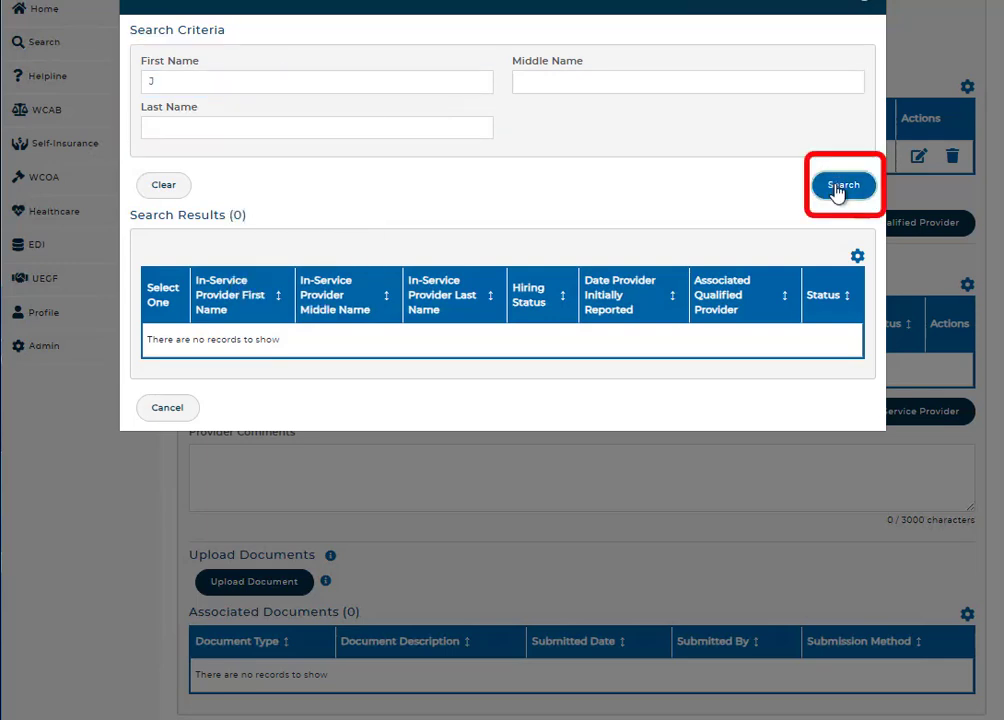
left_click(838, 190)
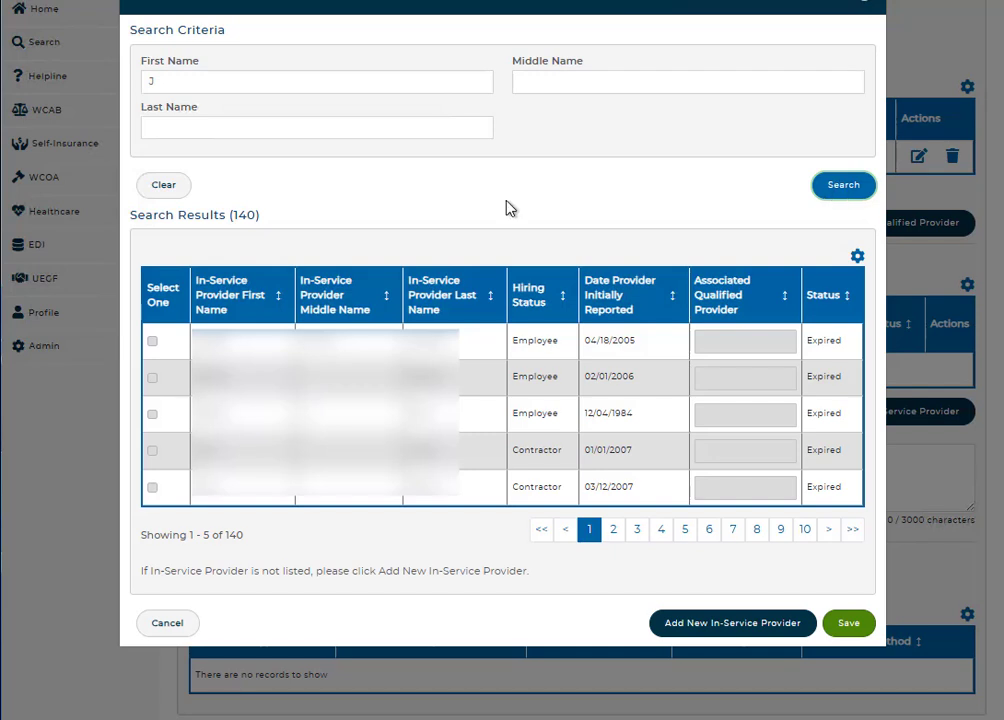
left_click(857, 258)
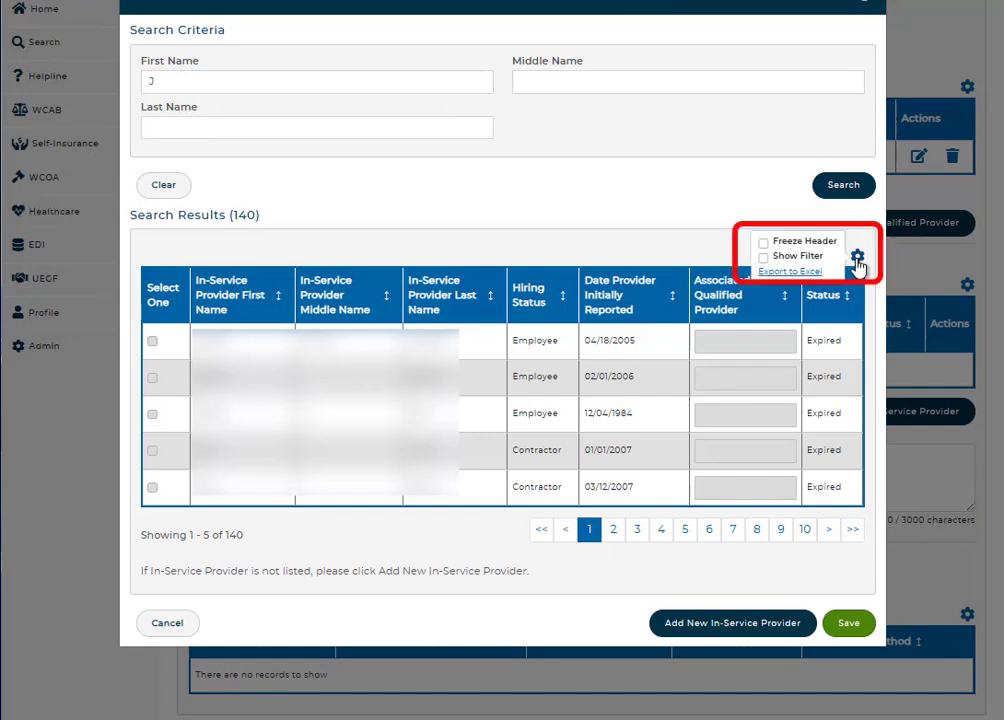
left_click(764, 258)
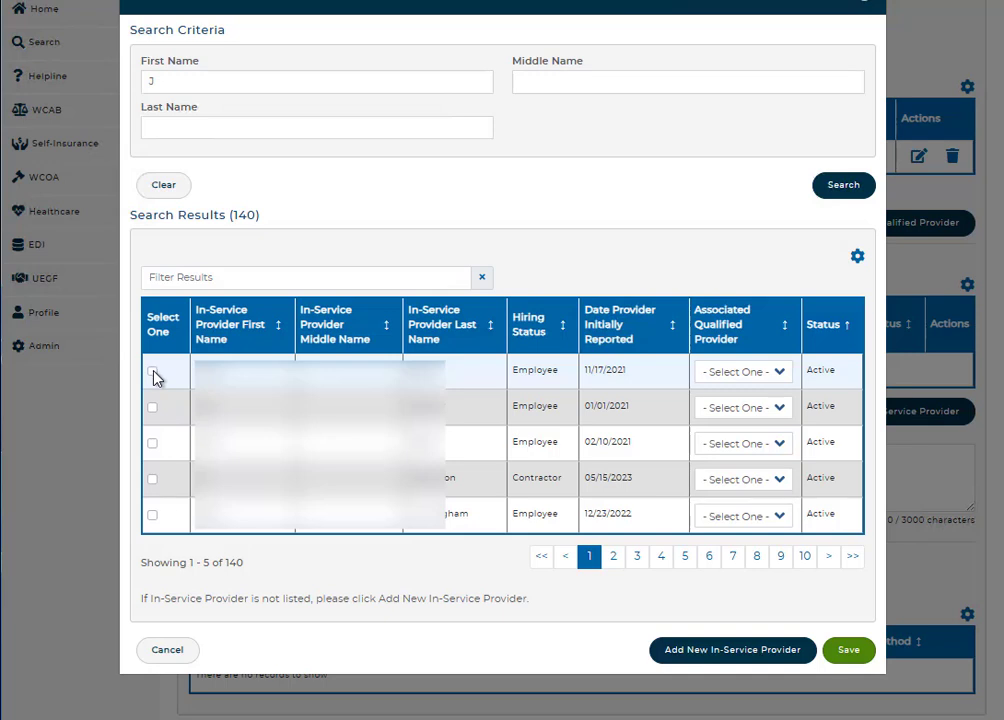
Add the first active in-service provider from the results, associated with the qualified provider on file, and save the selection.
left_click(153, 373)
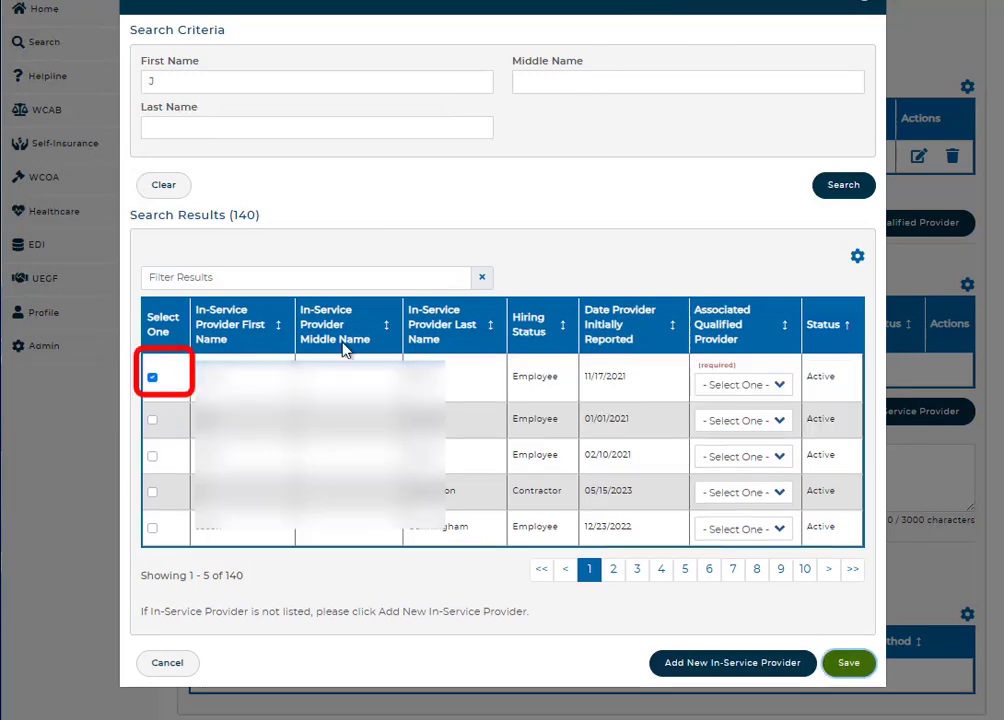
left_click(783, 385)
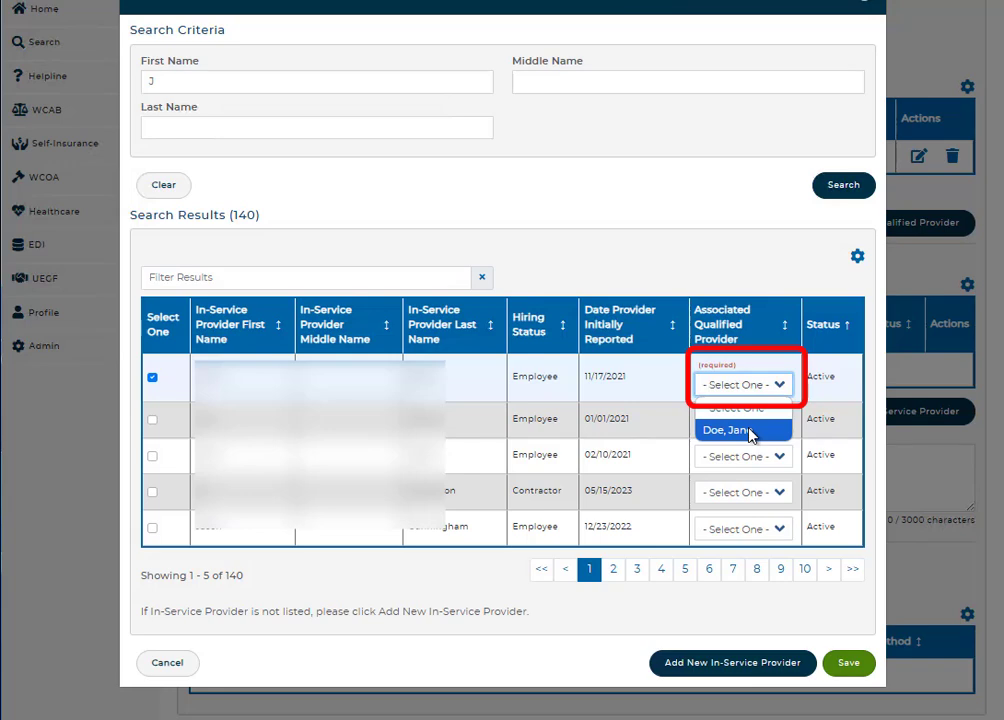
left_click(752, 432)
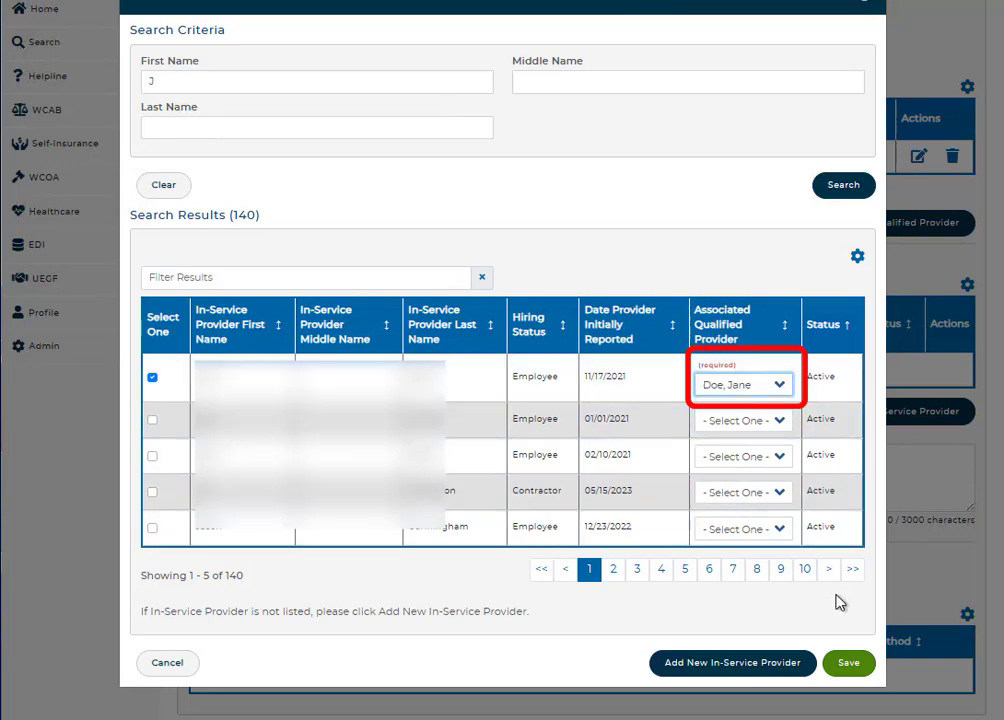
left_click(850, 661)
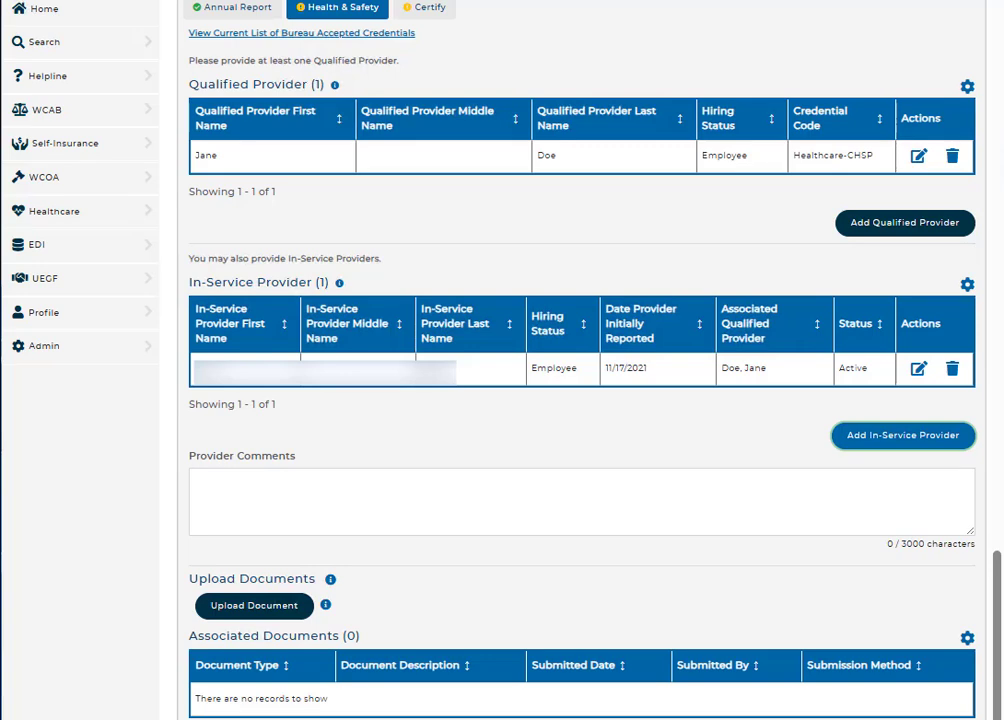
Upload and save document (8).docx as a Health & Safety supporting document, and save the section to continue to certification.
scroll(580, 400, "down", 3)
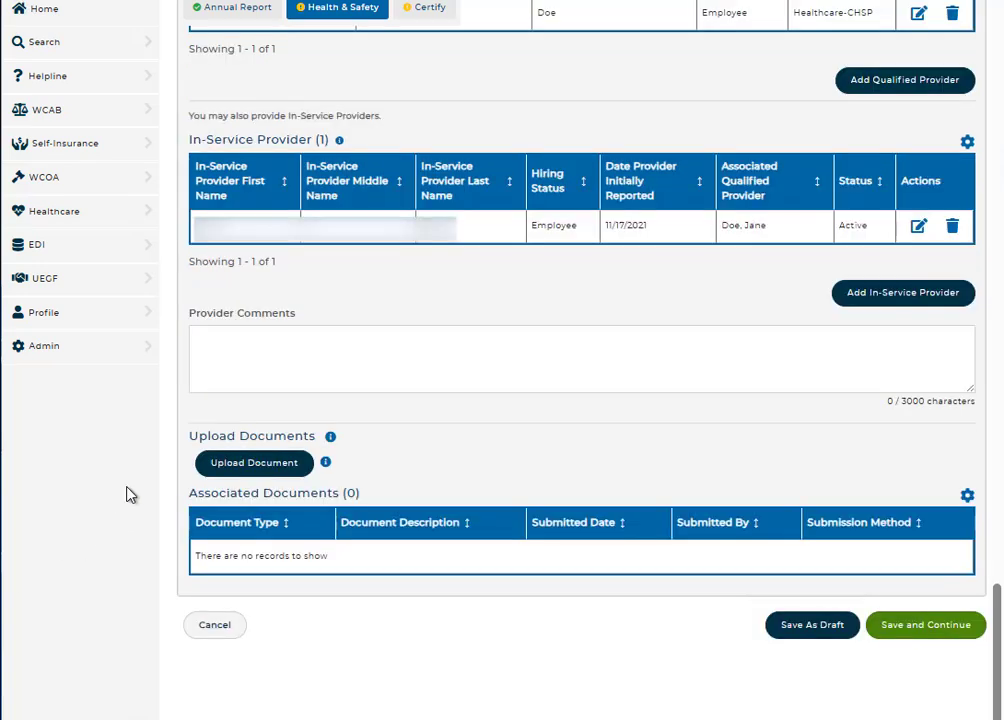
left_click(262, 465)
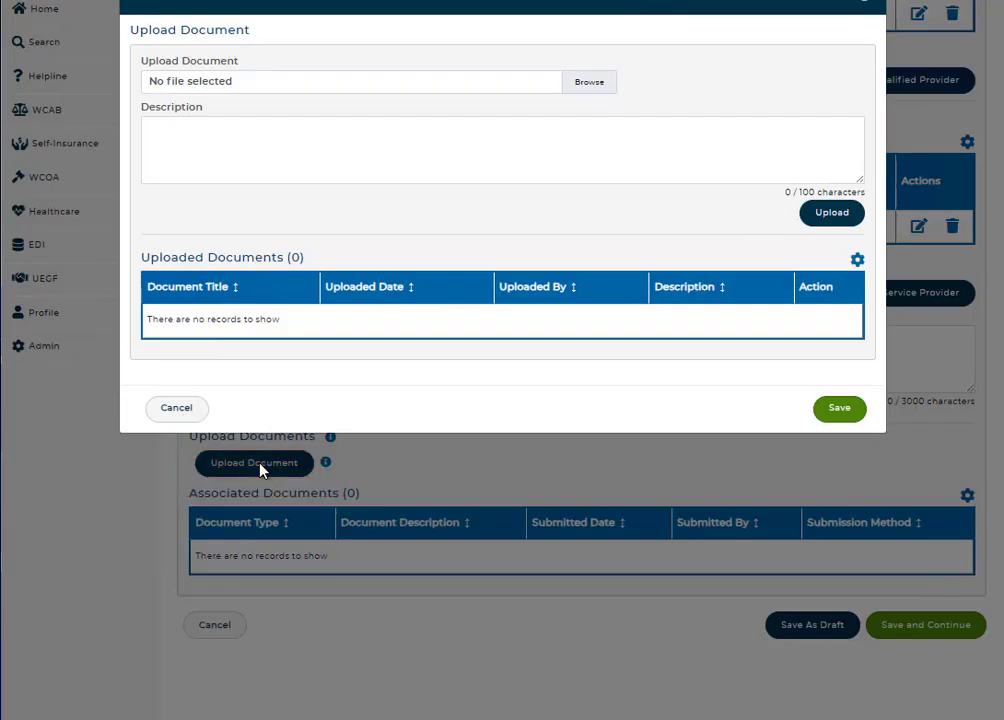
left_click(577, 89)
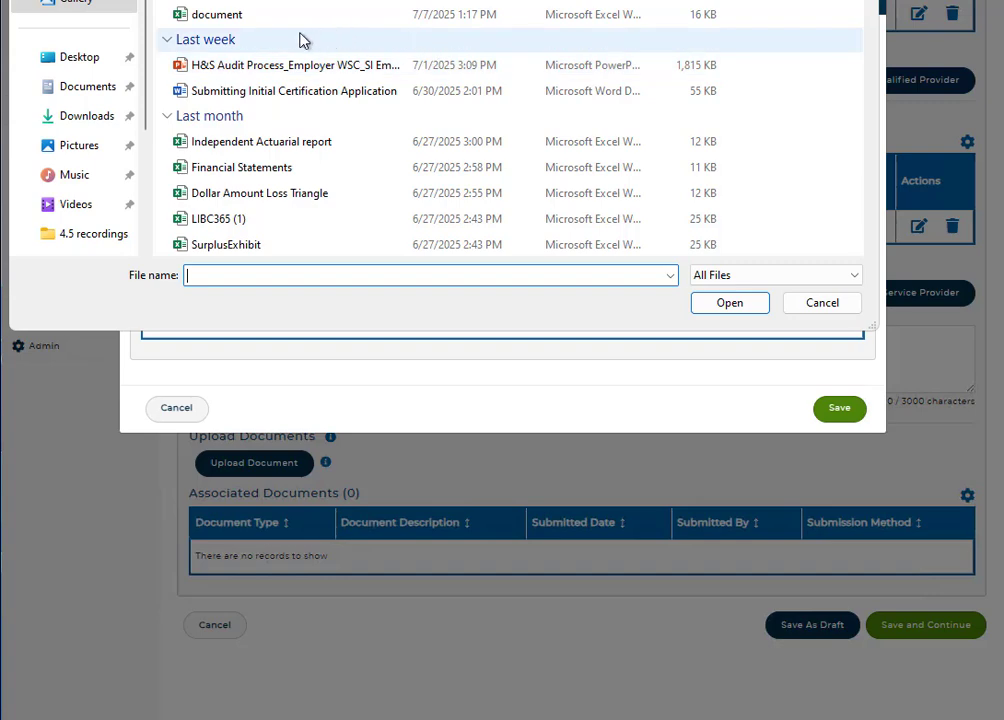
scroll(262, 193, "down", 4)
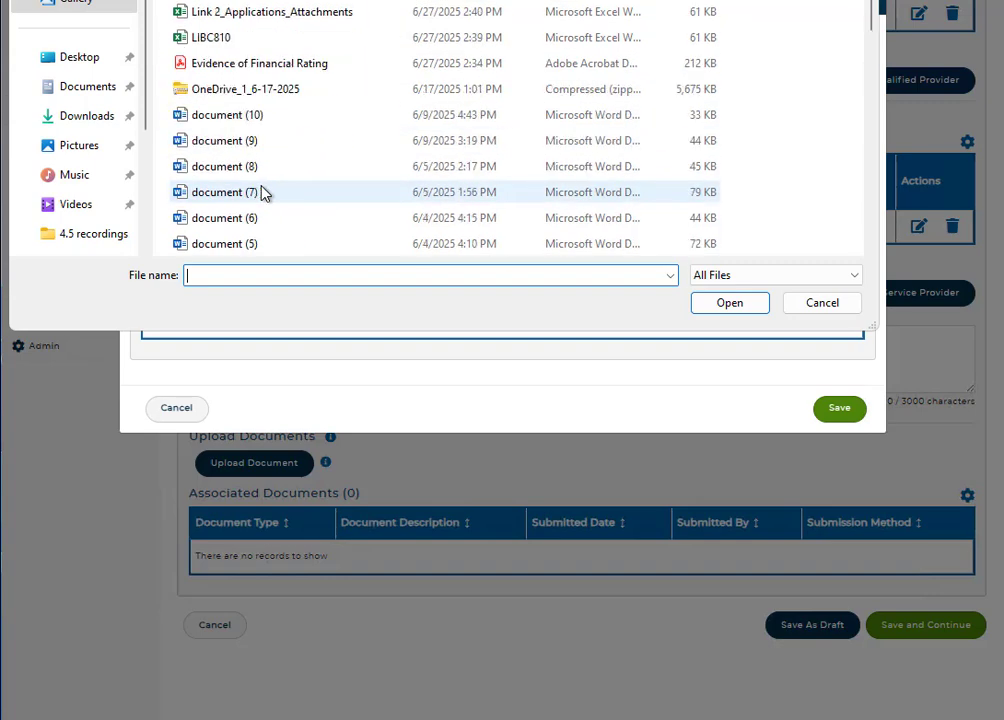
left_click(262, 166)
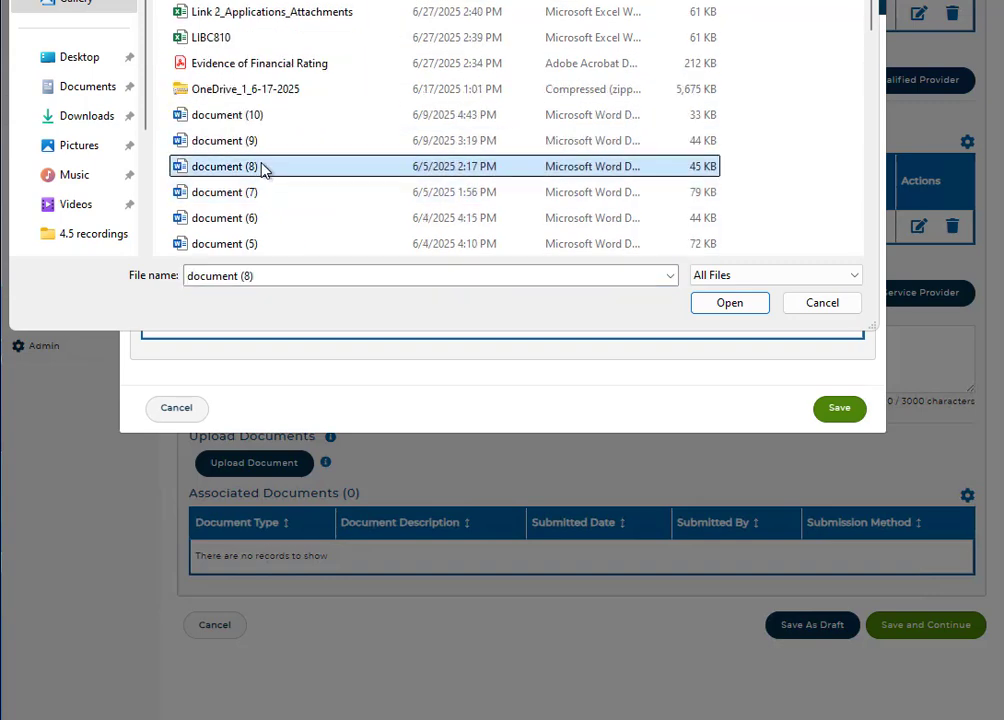
left_click(729, 303)
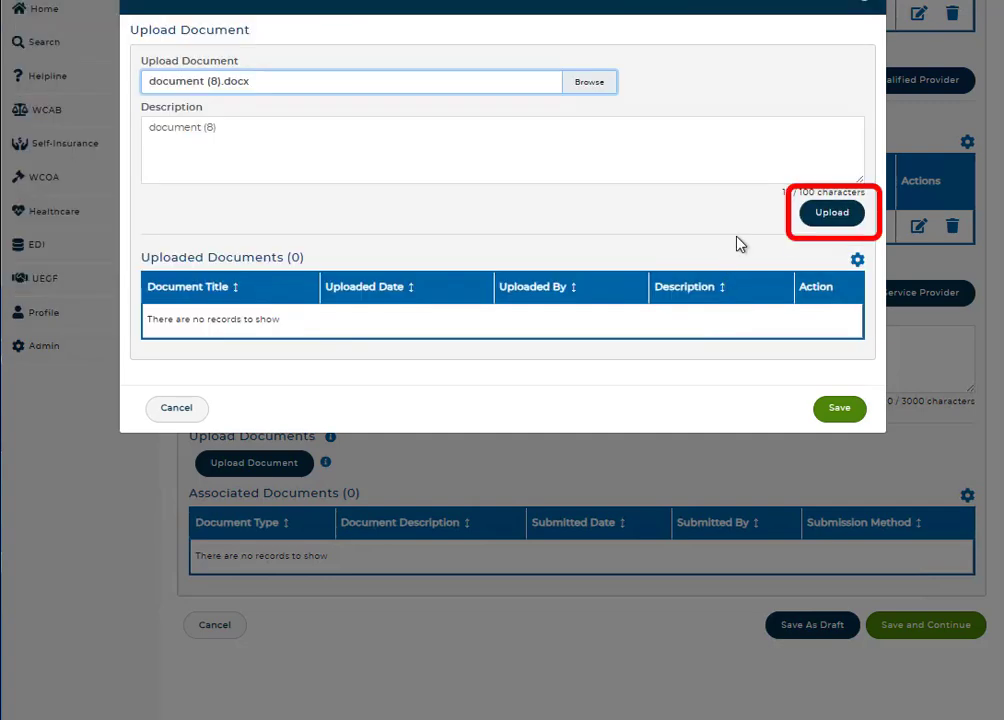
left_click(830, 216)
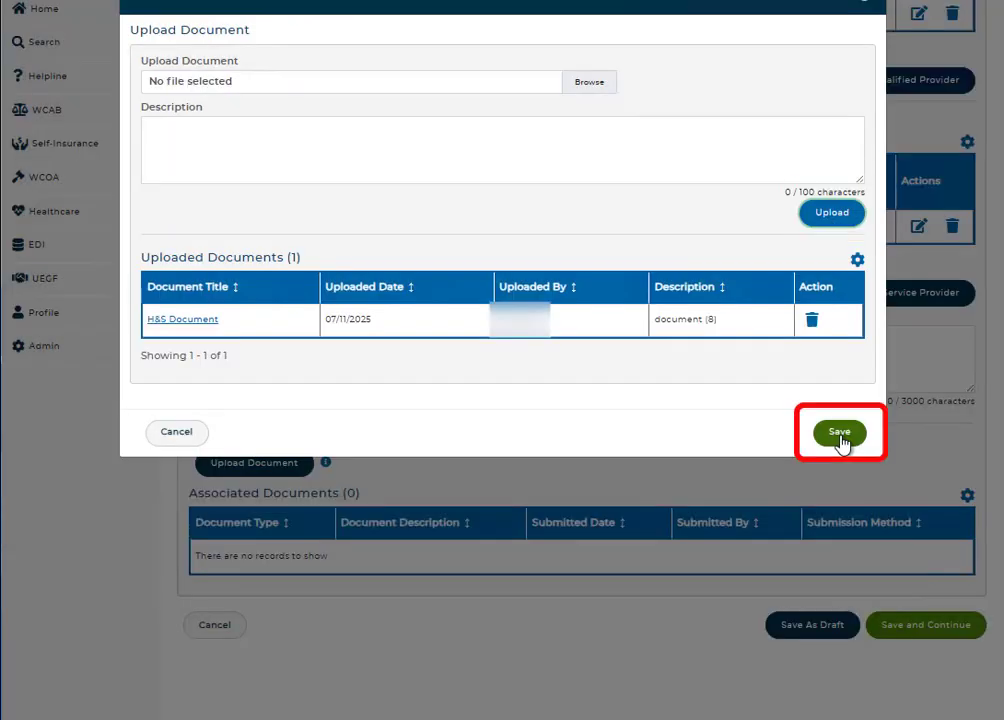
left_click(840, 434)
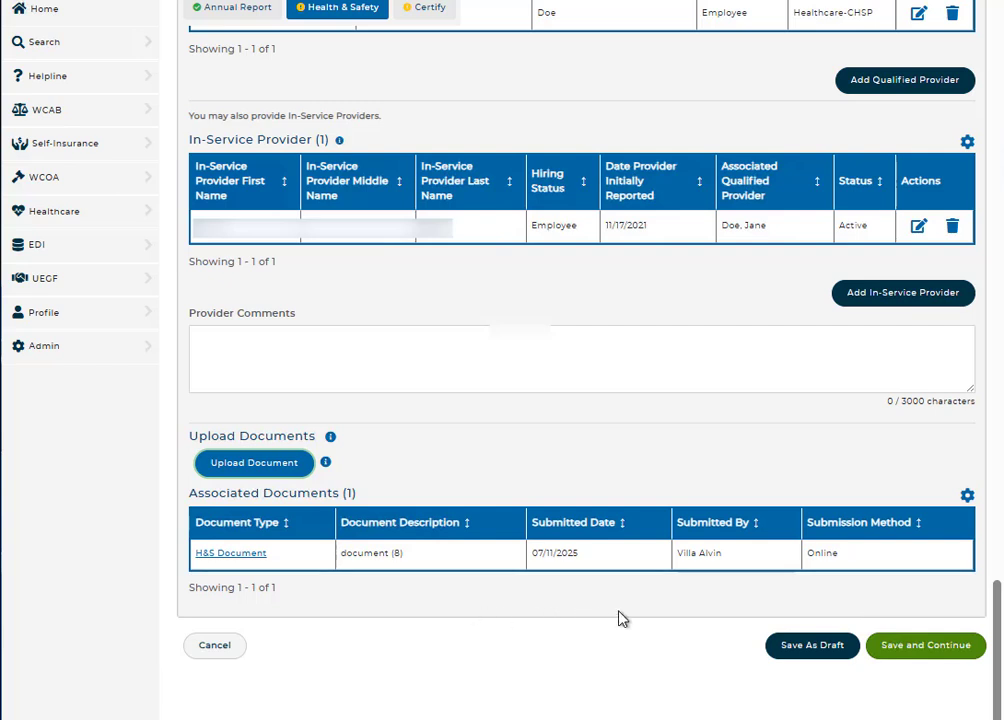
left_click(946, 648)
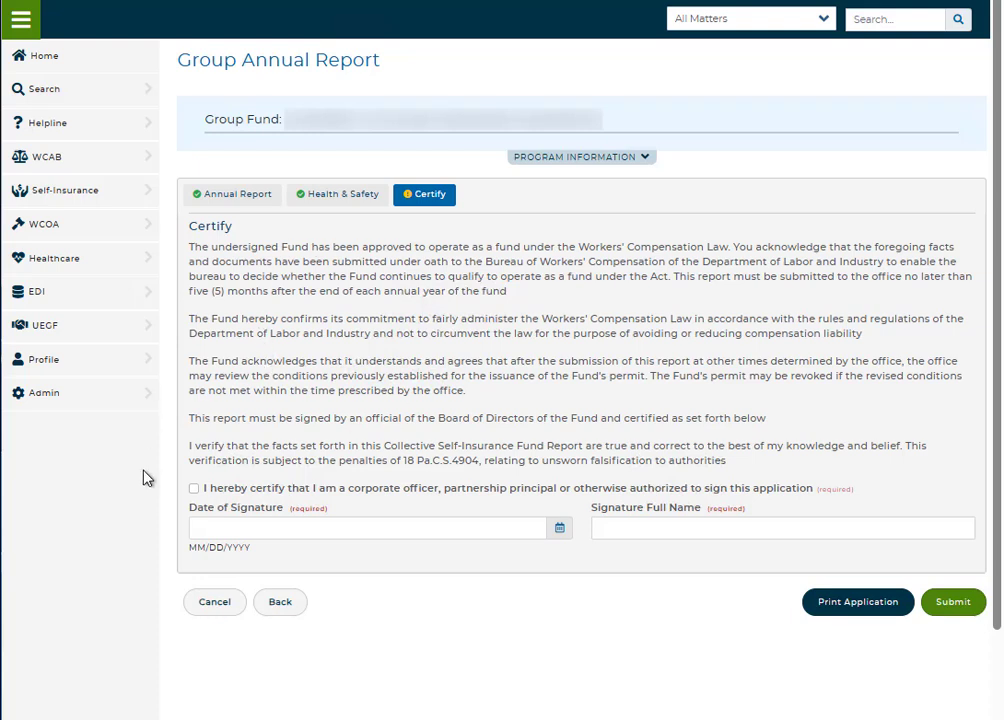
Certify being a corporate officer, partnership principal or otherwise authorized signer, and set the date of signature to 07/11/2025.
left_click(195, 489)
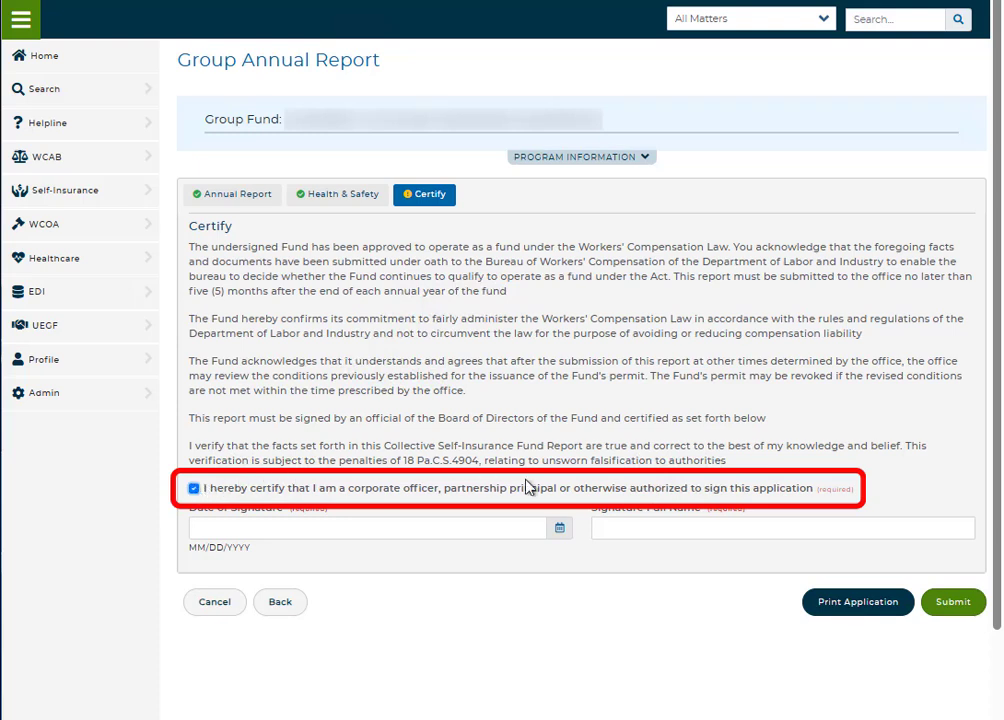
left_click(560, 530)
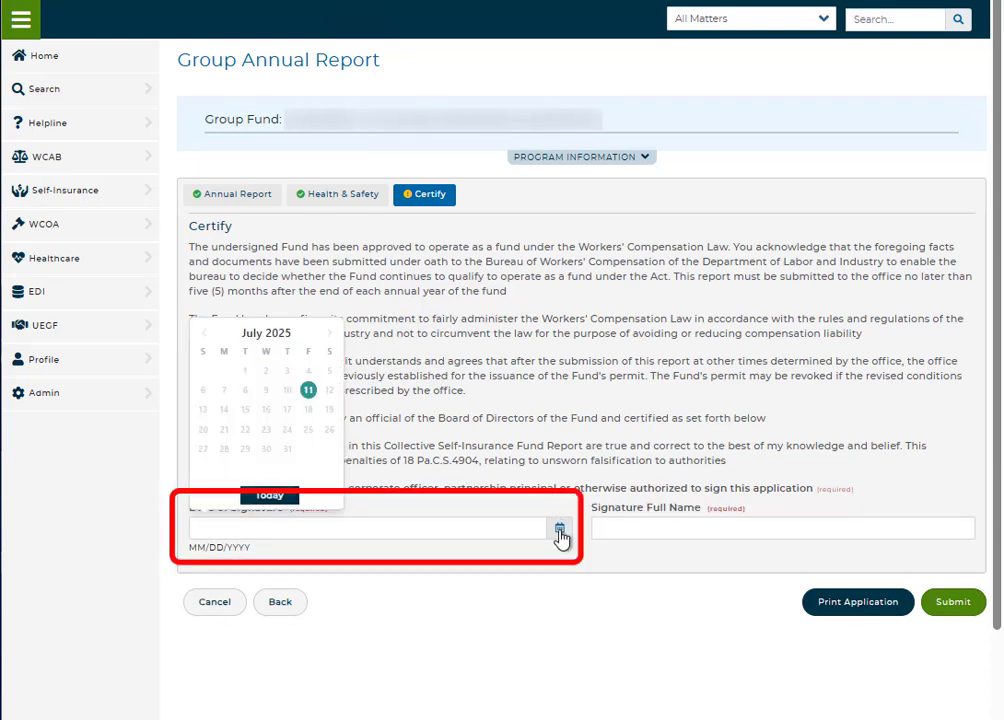
left_click(308, 390)
Enter the signer's full name as the signature and submit the Group Annual Report.
left_click(634, 527)
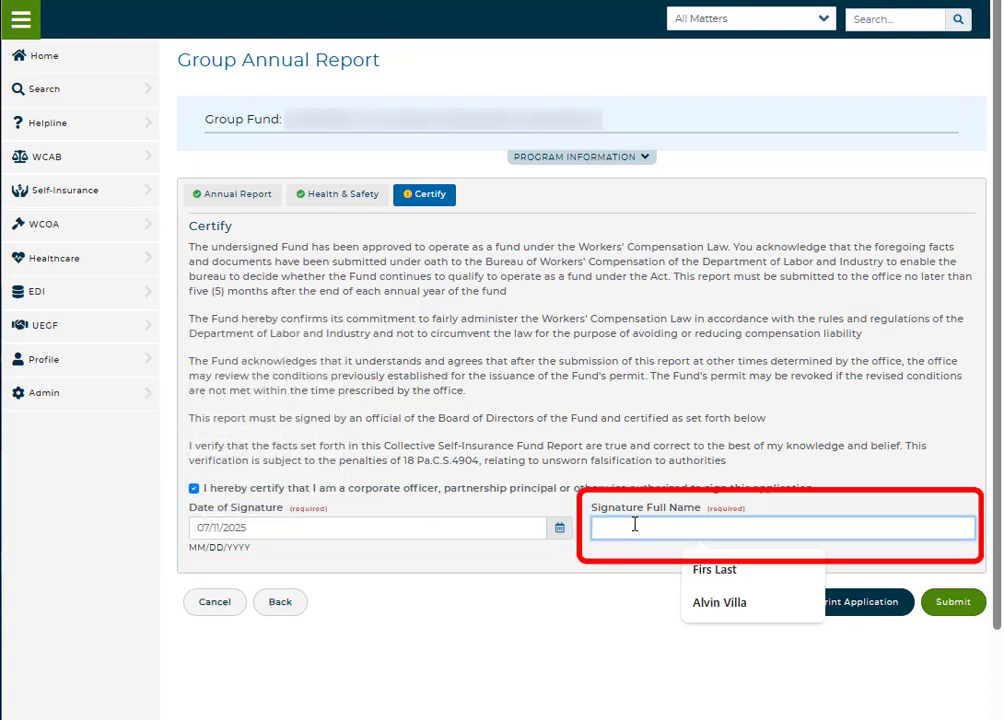
type("First")
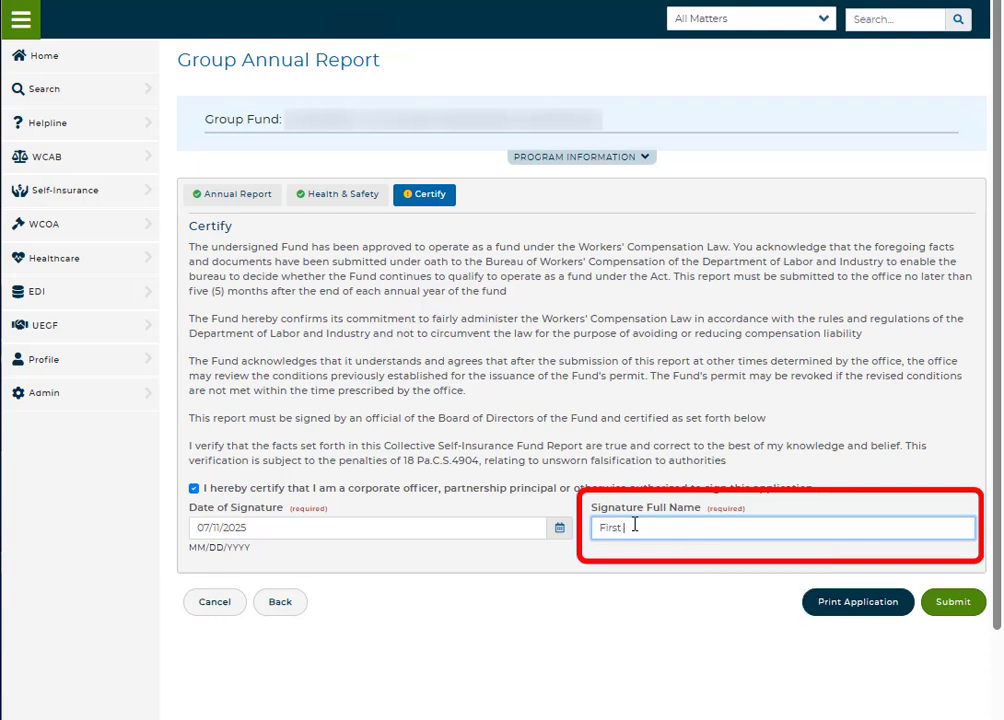
type(" Last")
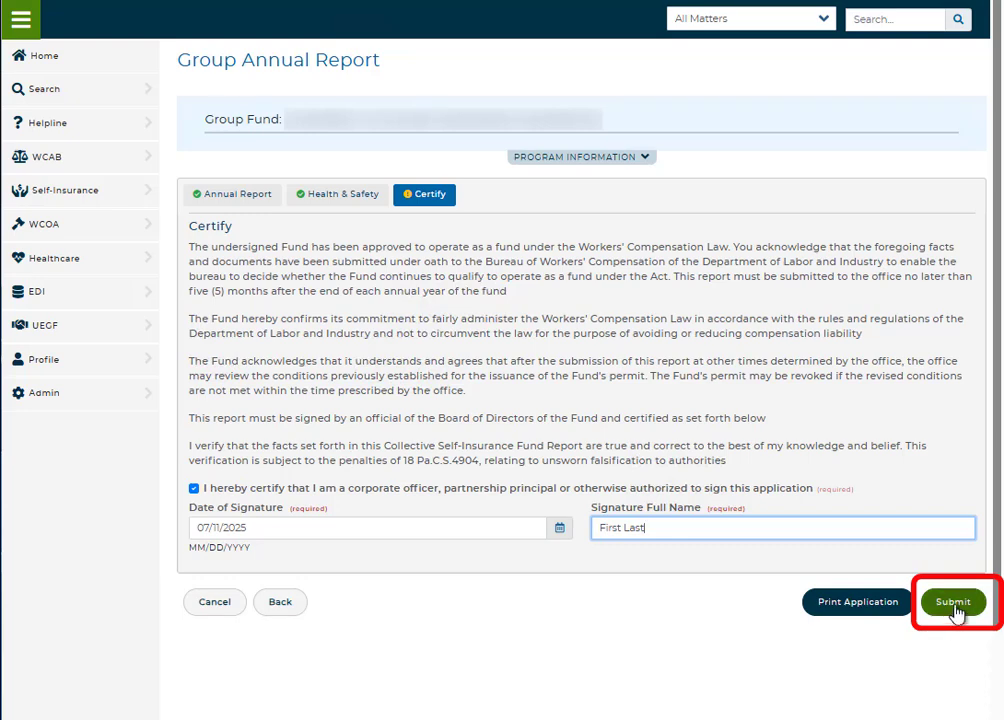
left_click(958, 612)
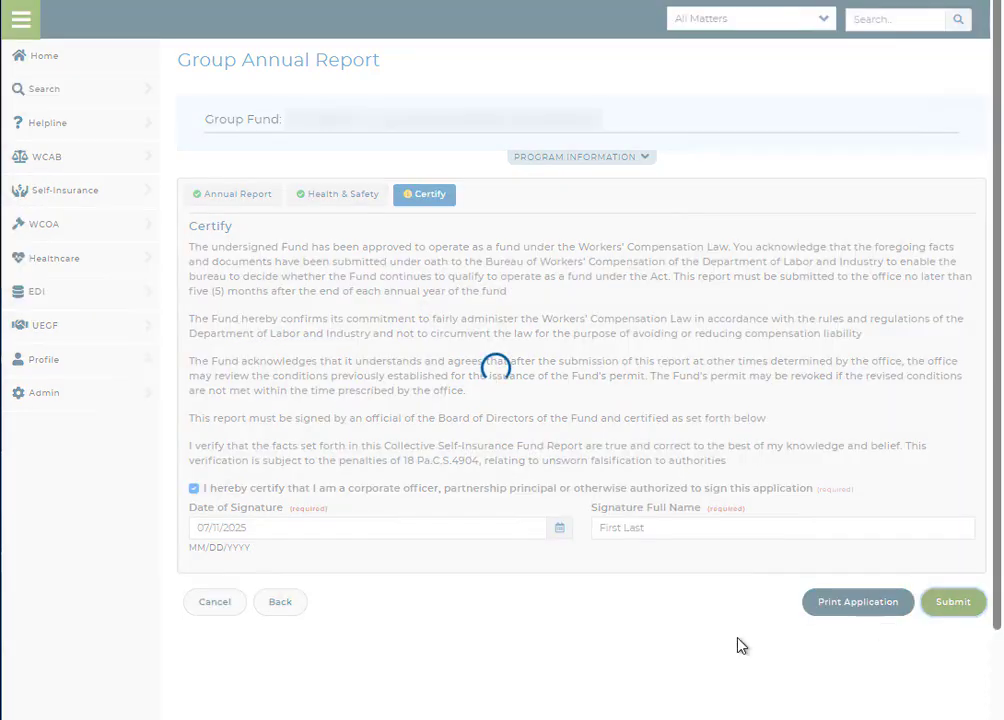